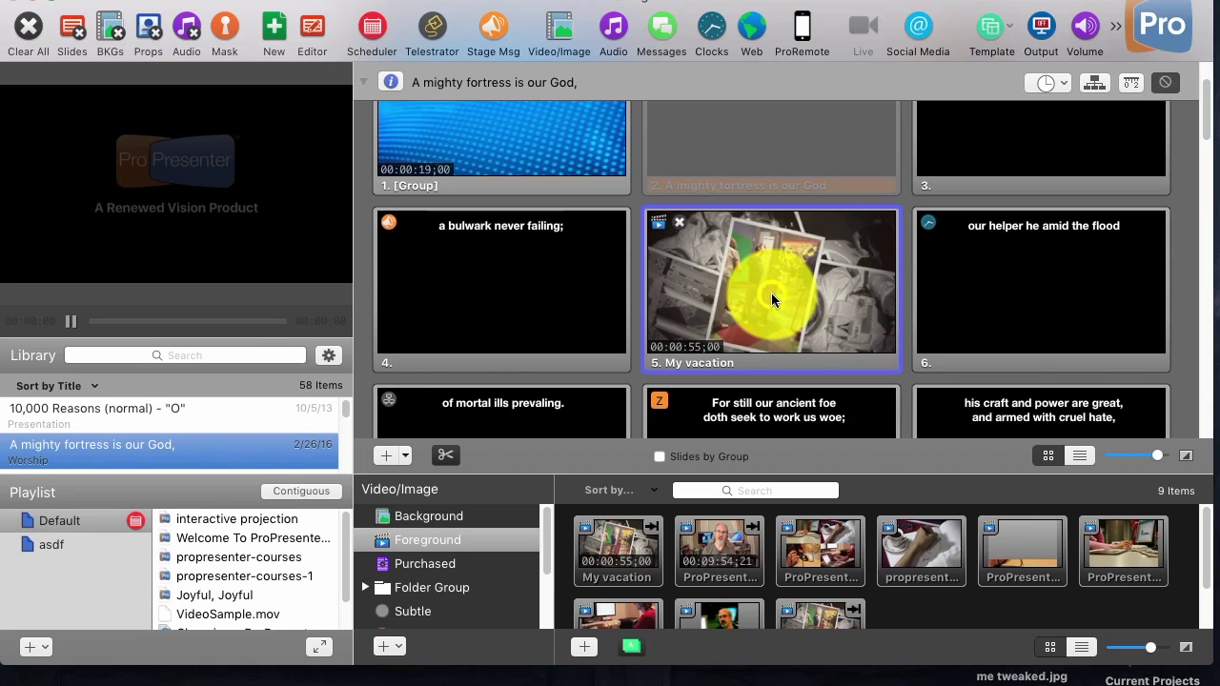
Step: Convert the media cue on slide 5, My vacation, to a slide element
{"action": "right_click", "coordinate": [769, 303]}
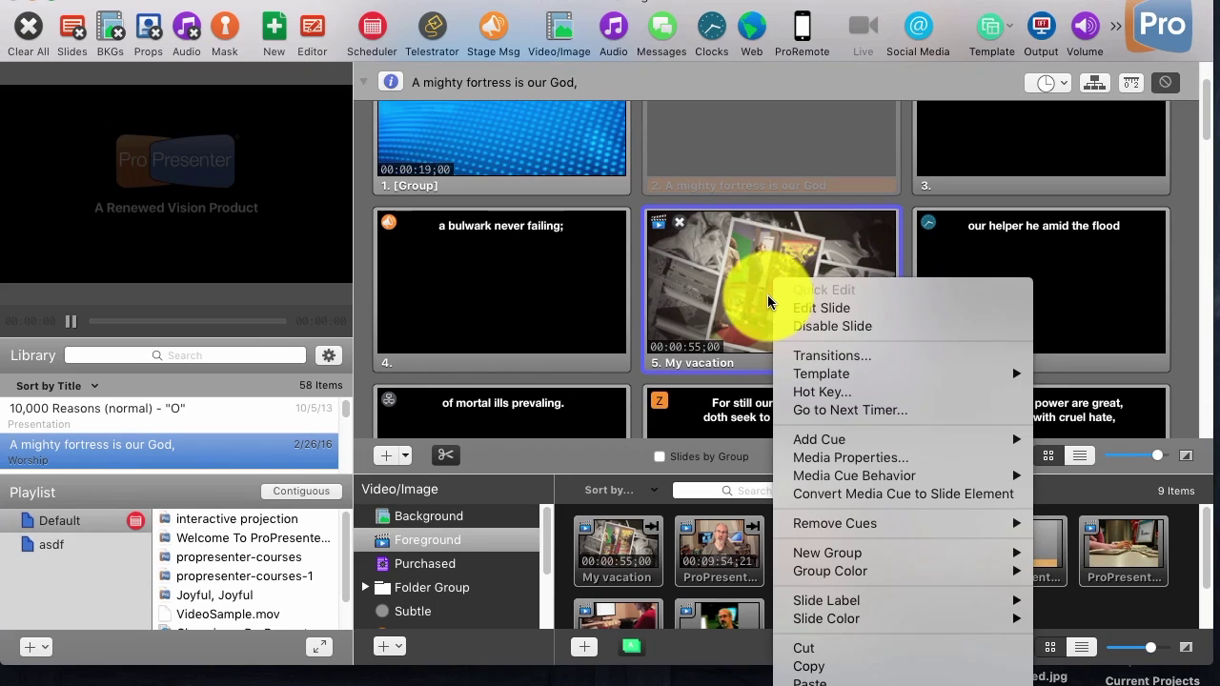
{"action": "mouse_move", "coordinate": [809, 479]}
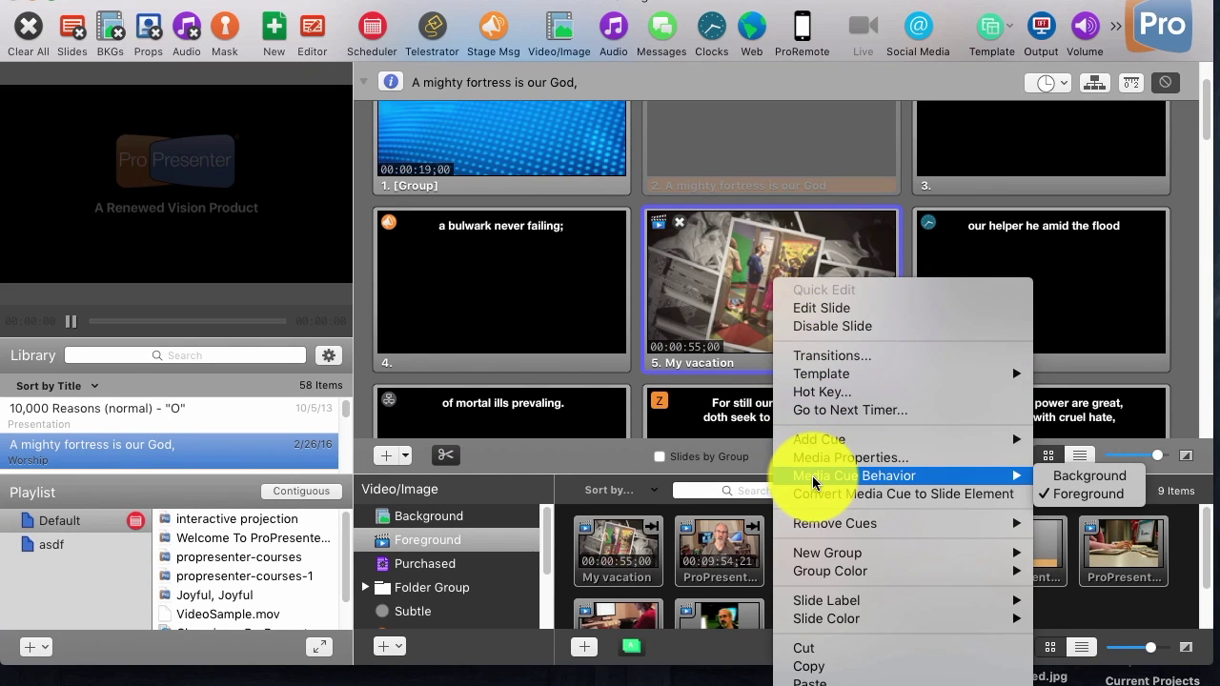
{"action": "mouse_move", "coordinate": [818, 523]}
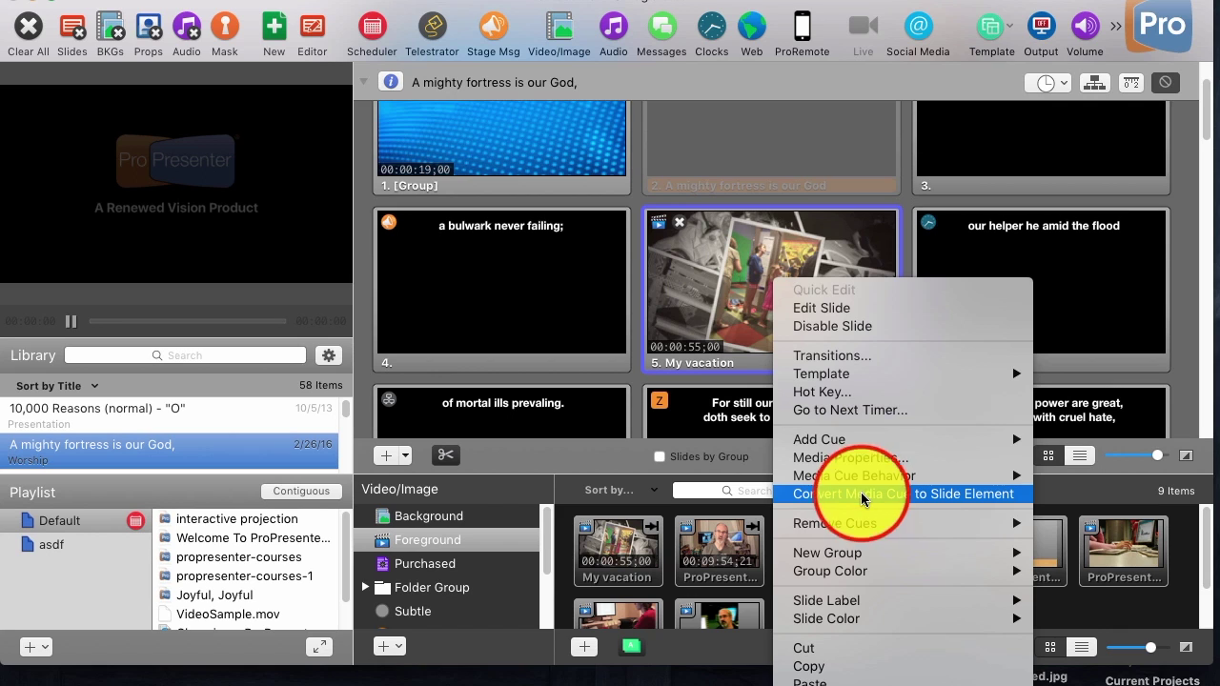
{"action": "left_click", "coordinate": [861, 495]}
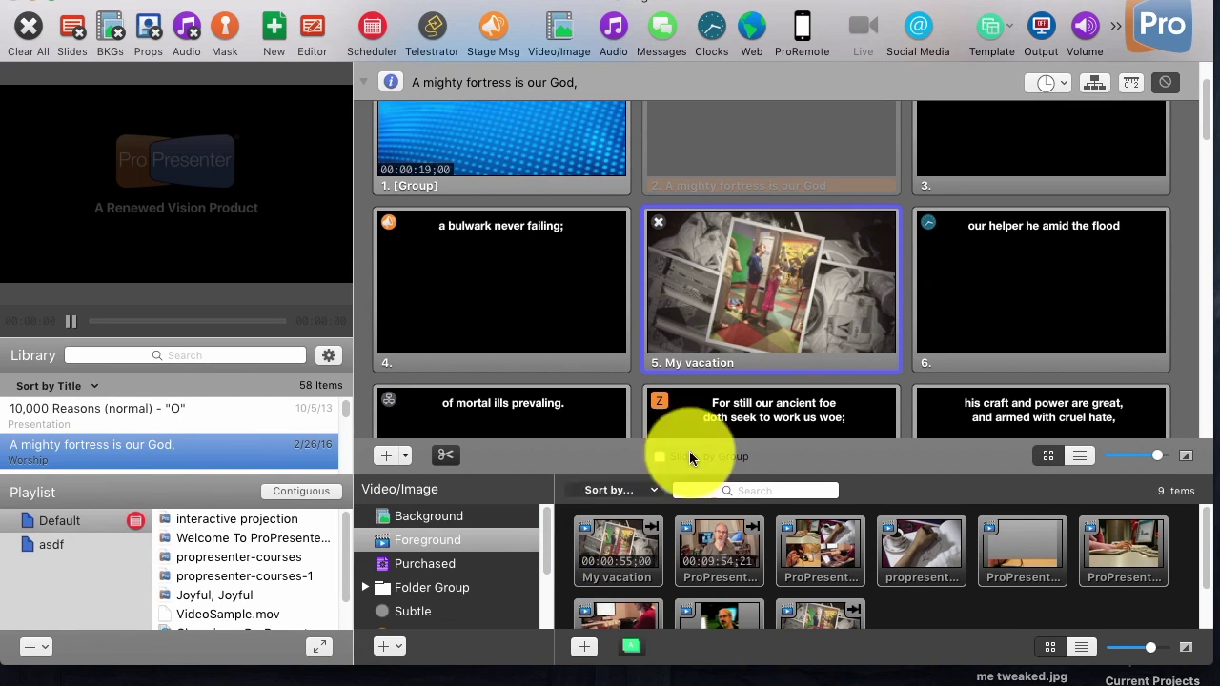
Step: Send slide 5 live, try out the playback controls on its video, and clear all output
{"action": "left_click", "coordinate": [696, 287]}
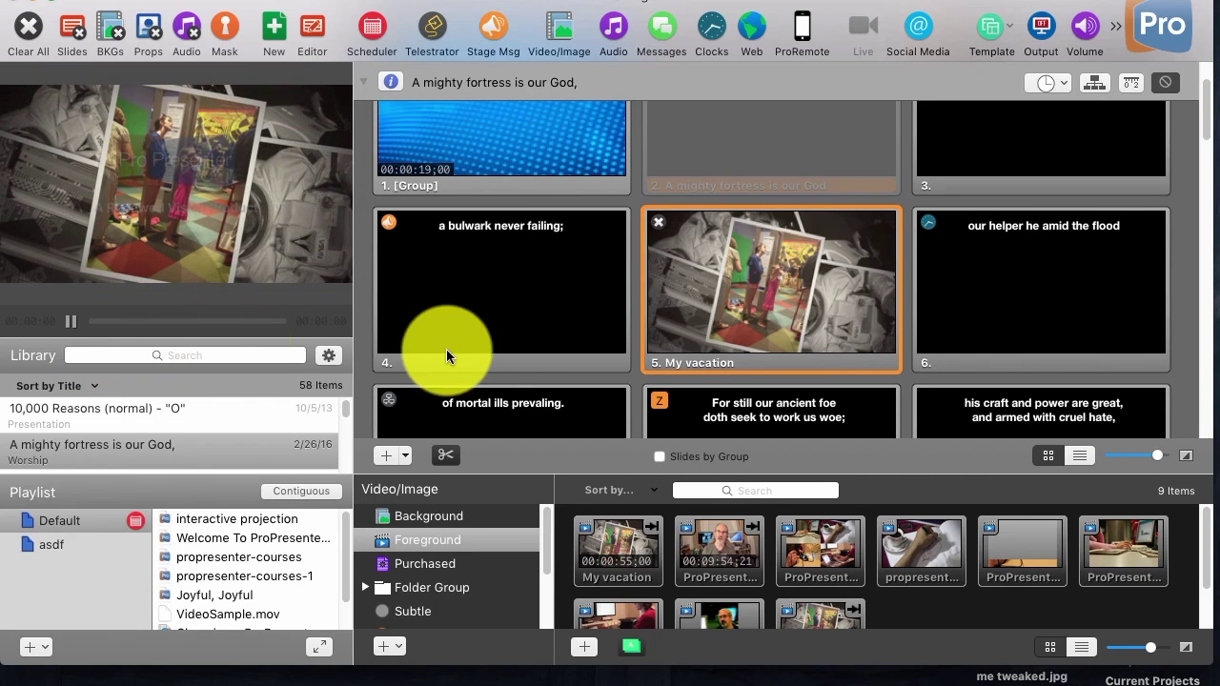
{"action": "left_click", "coordinate": [95, 321]}
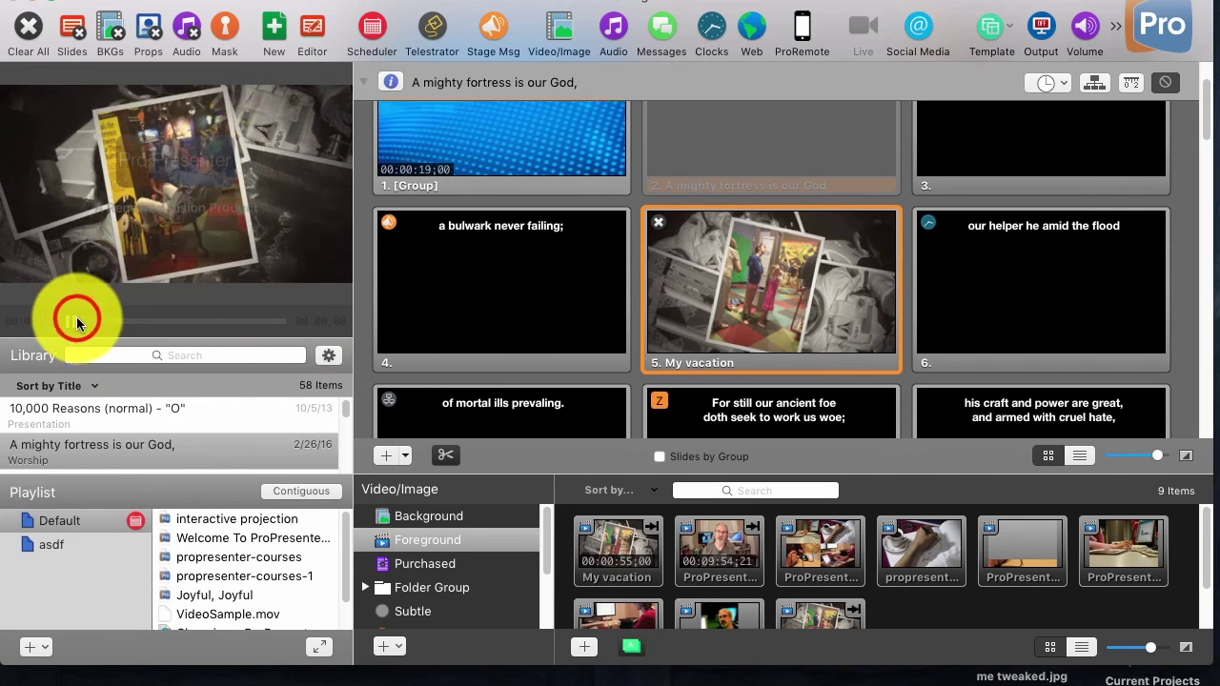
{"action": "left_click", "coordinate": [75, 321]}
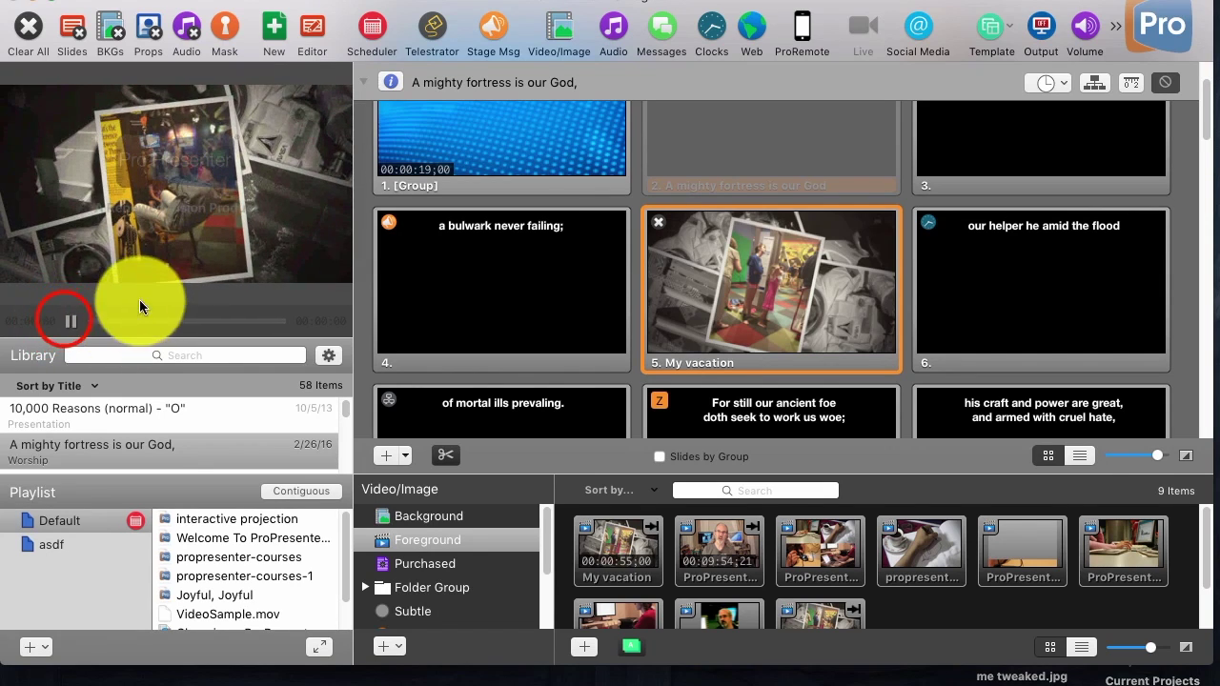
{"action": "left_click", "coordinate": [67, 305]}
{"action": "left_click", "coordinate": [30, 31]}
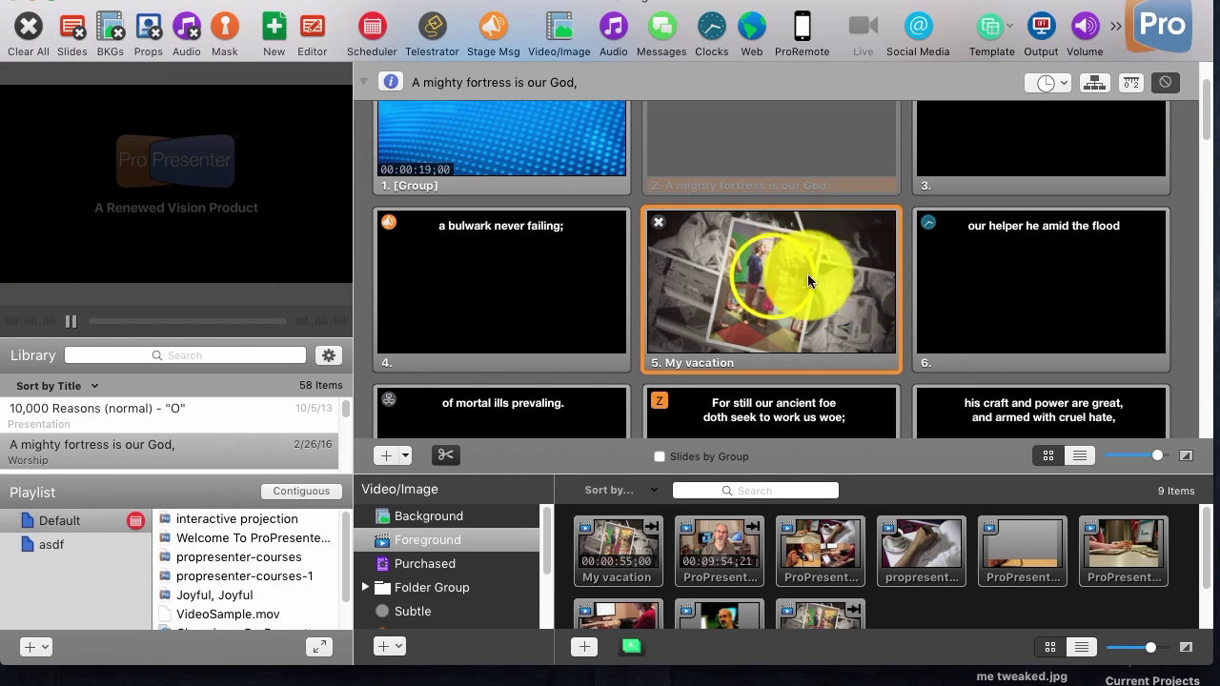
Step: Open slide 5, My vacation, for editing and select its VideoElement in the slide's properties
{"action": "right_click", "coordinate": [772, 277]}
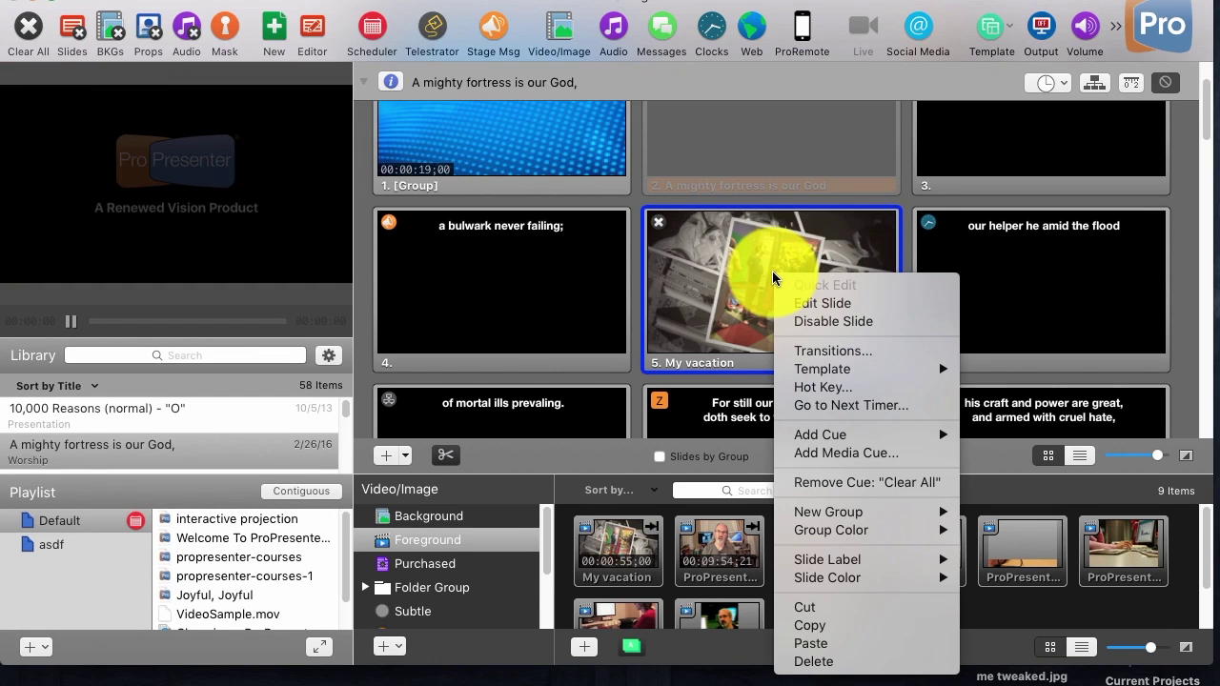
{"action": "left_click", "coordinate": [807, 303]}
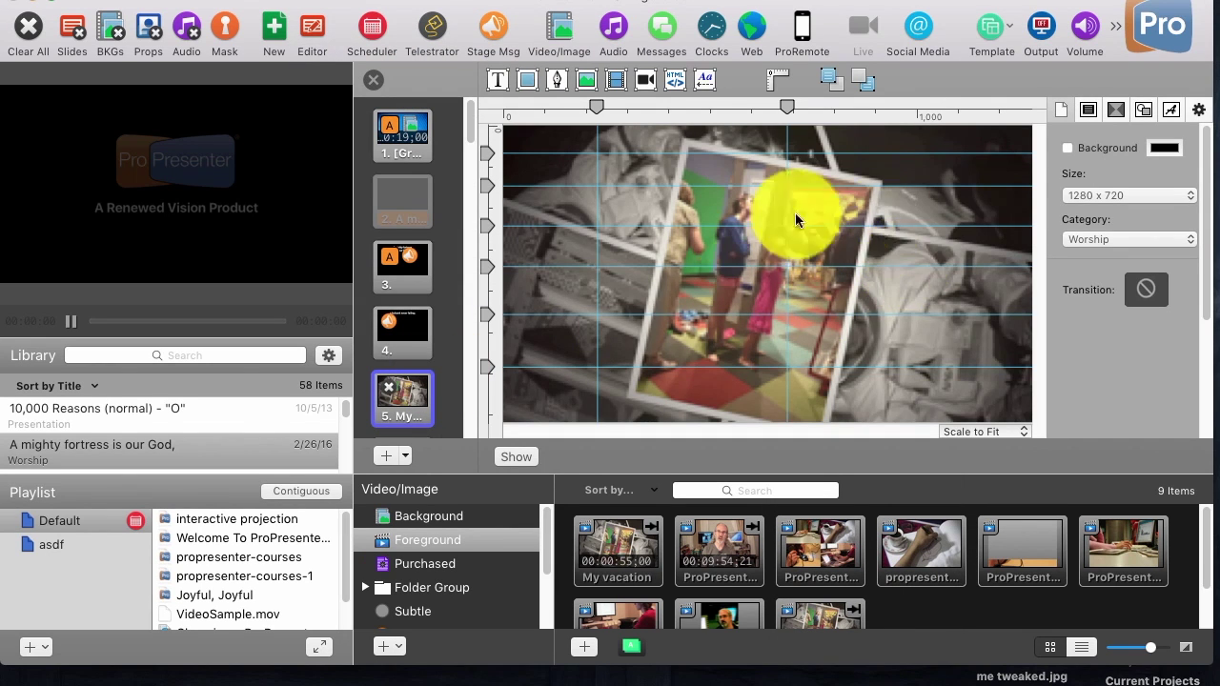
{"action": "left_click", "coordinate": [1141, 111]}
{"action": "left_click", "coordinate": [1116, 111]}
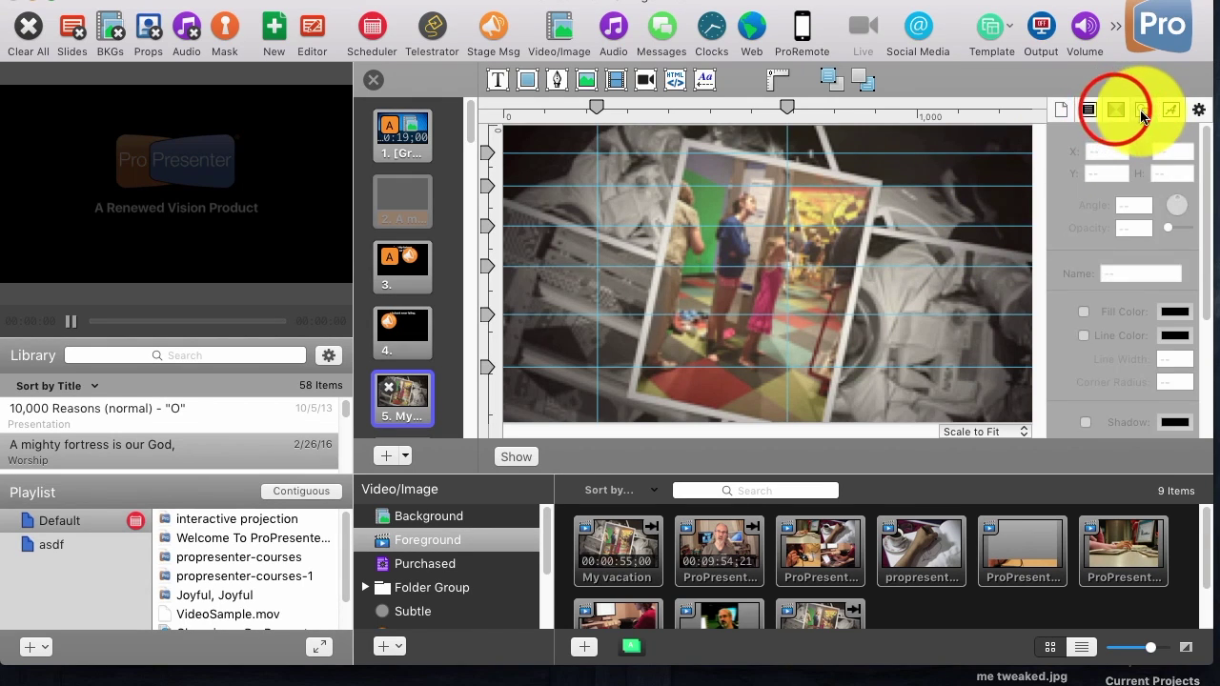
{"action": "left_click", "coordinate": [1087, 110]}
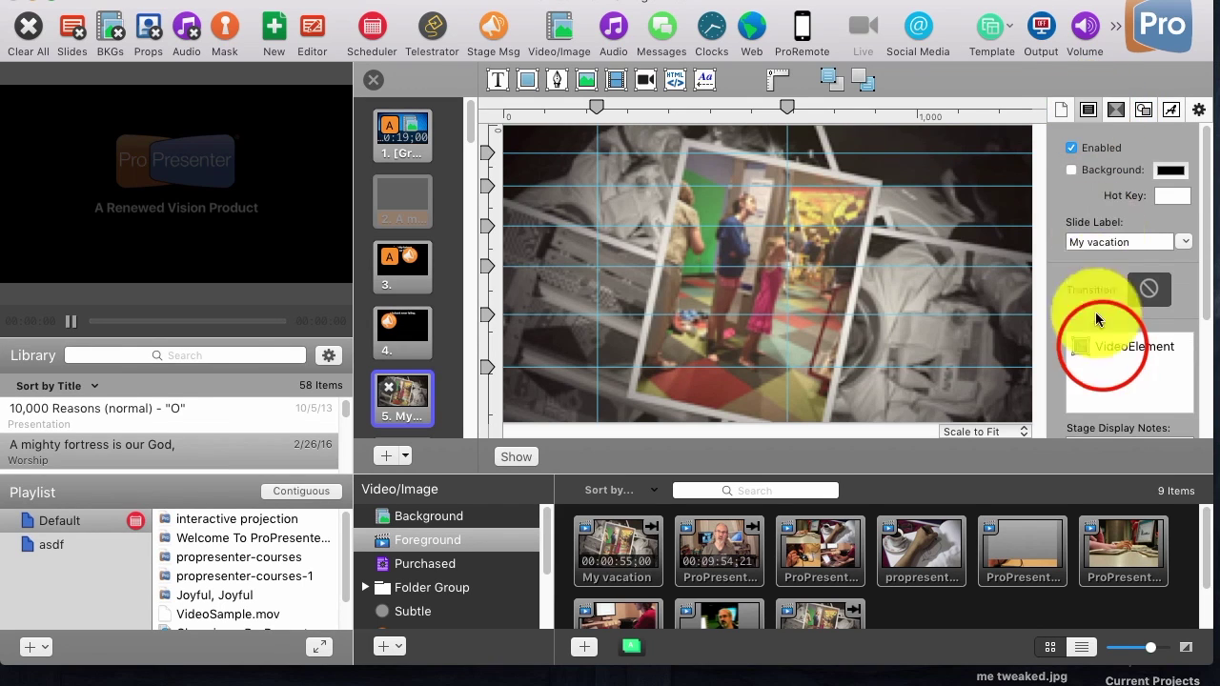
{"action": "left_click", "coordinate": [1103, 349]}
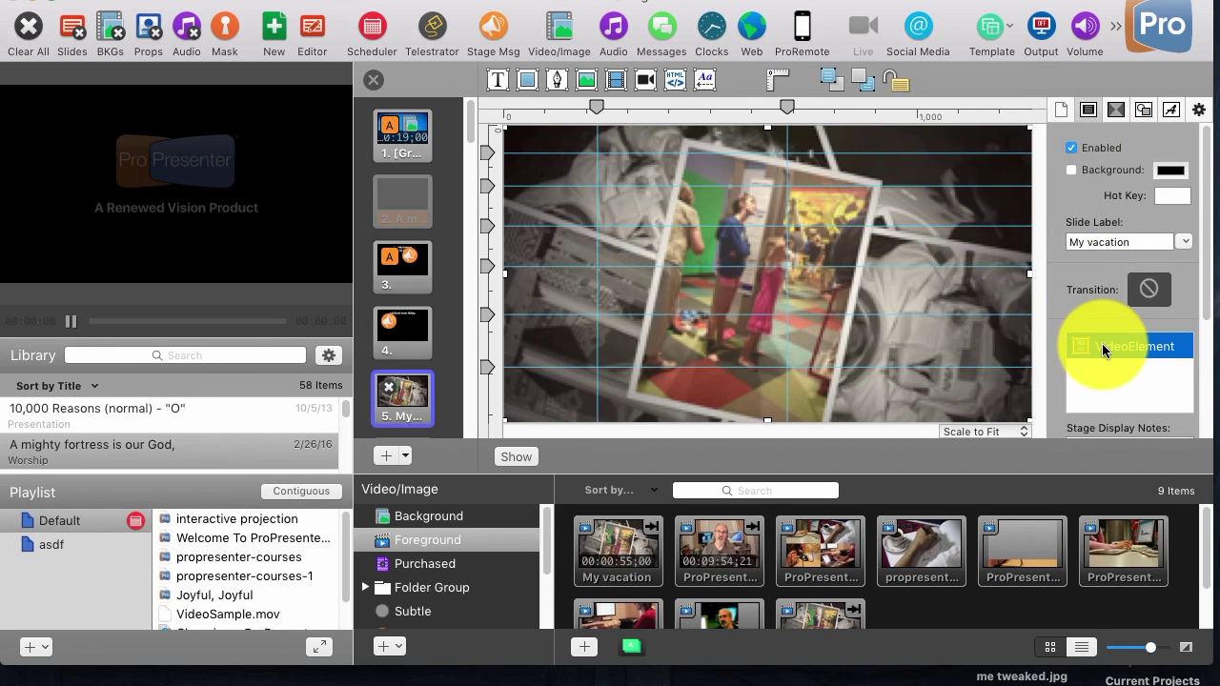
{"action": "mouse_move", "coordinate": [894, 284]}
{"action": "left_mouse_down"}
{"action": "mouse_move", "coordinate": [951, 348]}
{"action": "mouse_move", "coordinate": [886, 307]}
{"action": "mouse_move", "coordinate": [938, 309]}
{"action": "mouse_move", "coordinate": [880, 310]}
{"action": "mouse_move", "coordinate": [909, 294]}
{"action": "mouse_move", "coordinate": [895, 284]}
{"action": "left_mouse_up"}
{"action": "left_click", "coordinate": [617, 81]}
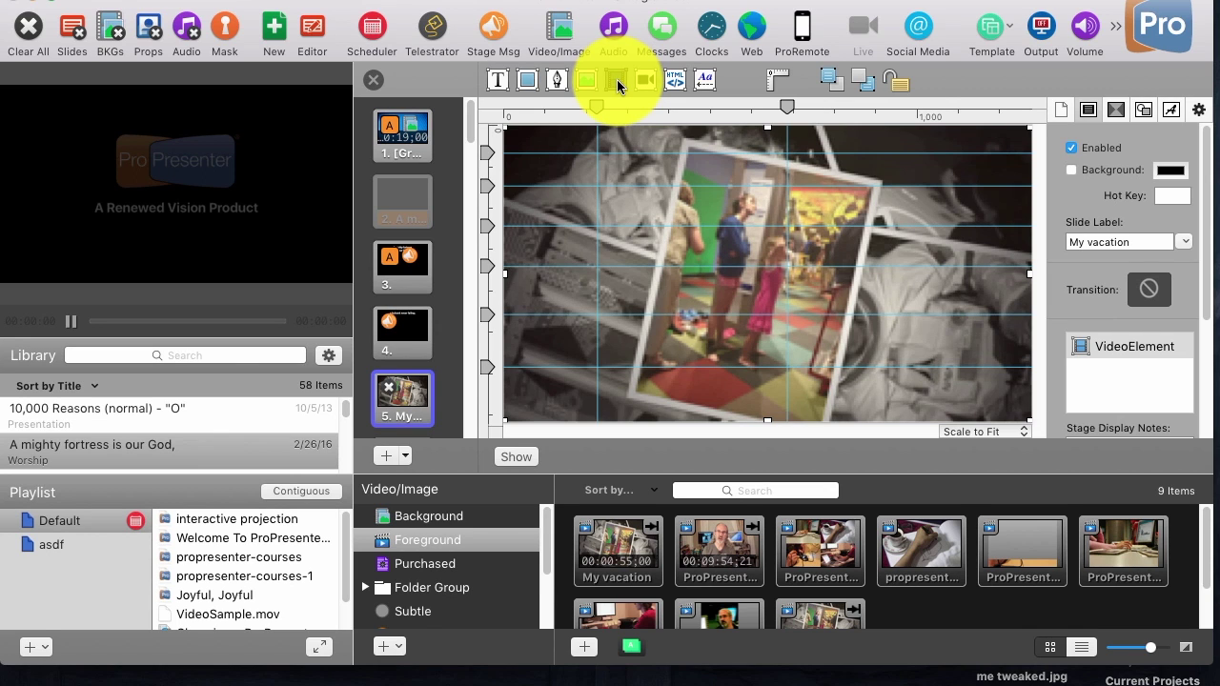
{"action": "left_click", "coordinate": [949, 303]}
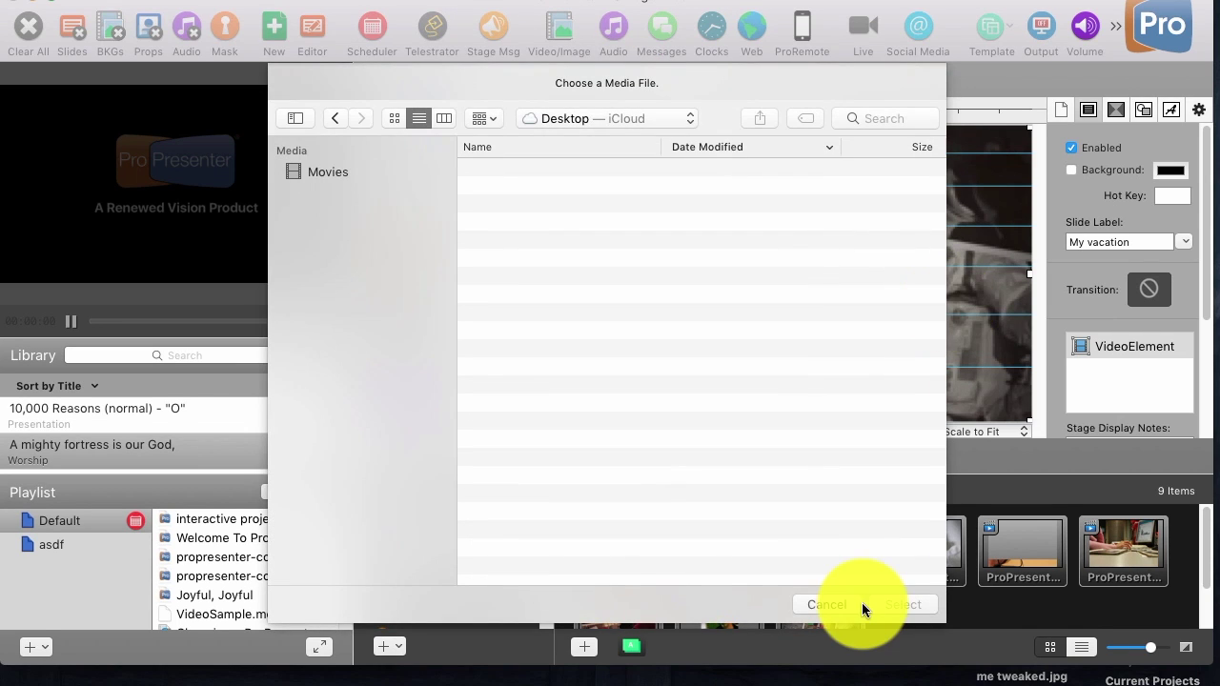
{"action": "left_click", "coordinate": [833, 605]}
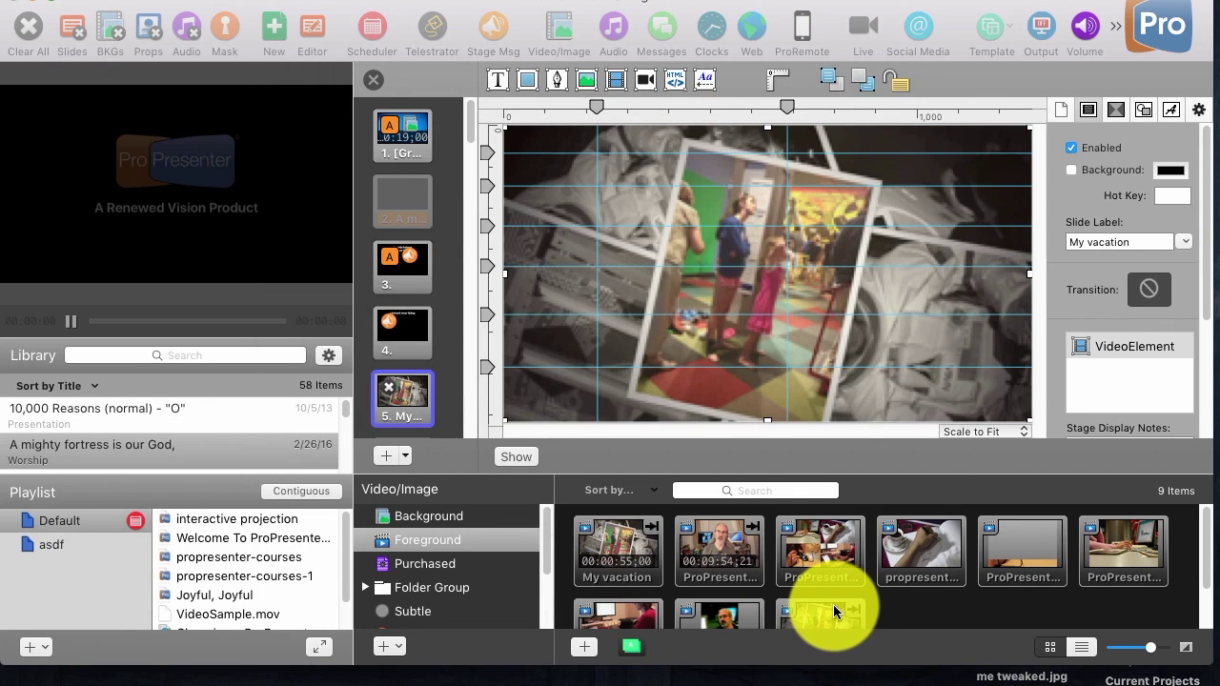
Step: Delete the video element from slide 5, close the editor and put the My vacation foreground video back on the slide
{"action": "left_click", "coordinate": [888, 256]}
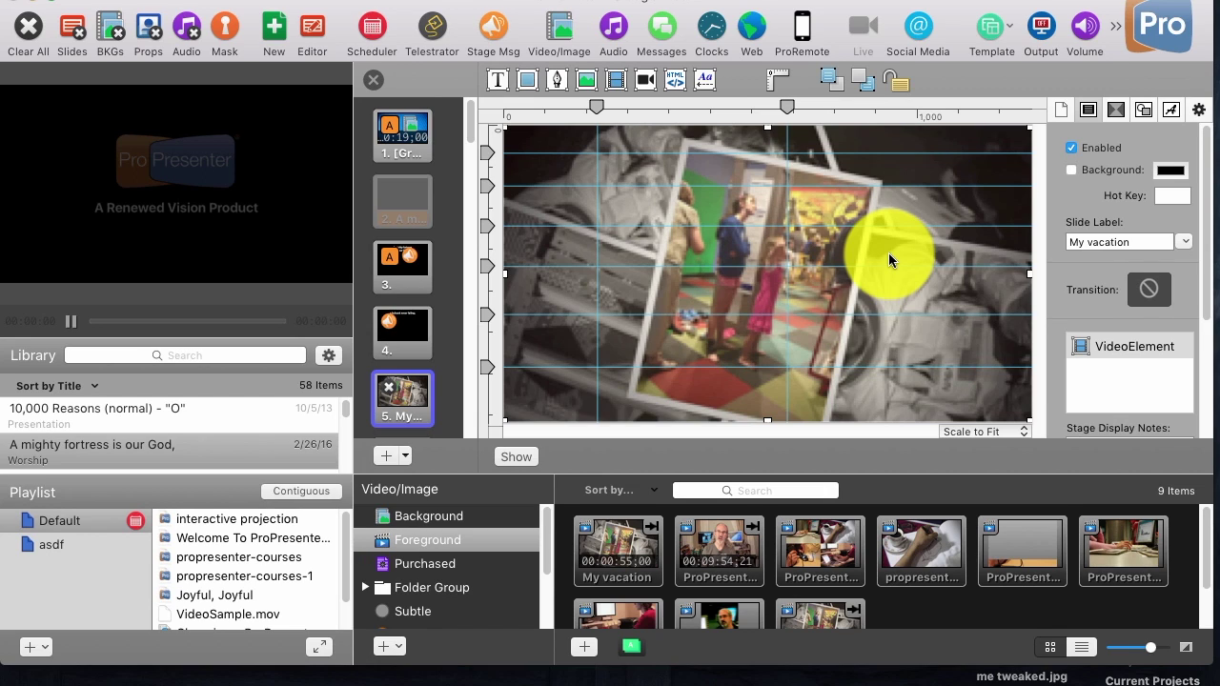
{"action": "key", "text": "Delete"}
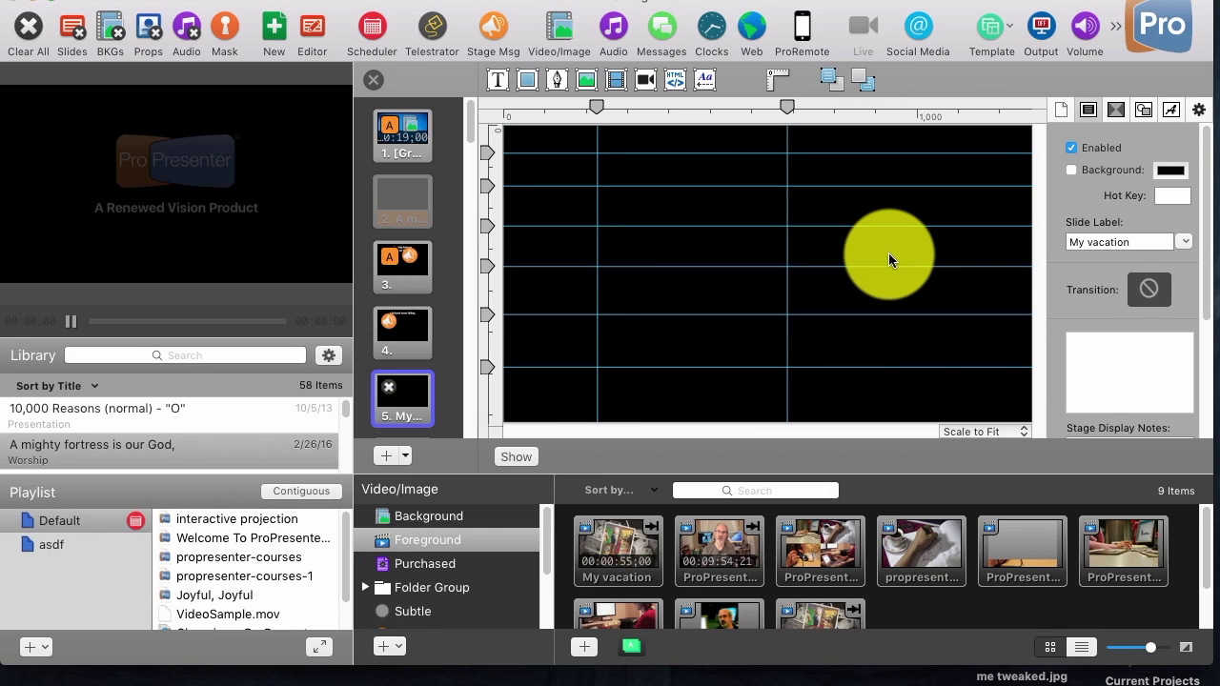
{"action": "left_click", "coordinate": [371, 82]}
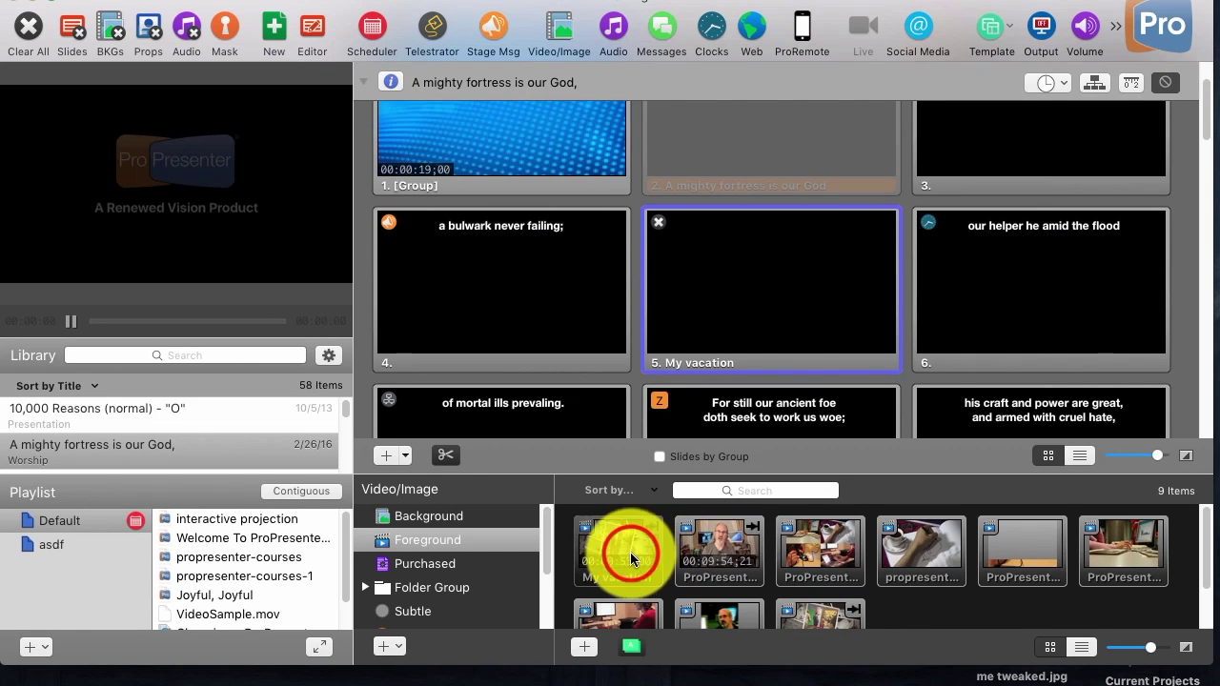
{"action": "left_click_drag", "start_coordinate": [630, 552], "coordinate": [769, 277]}
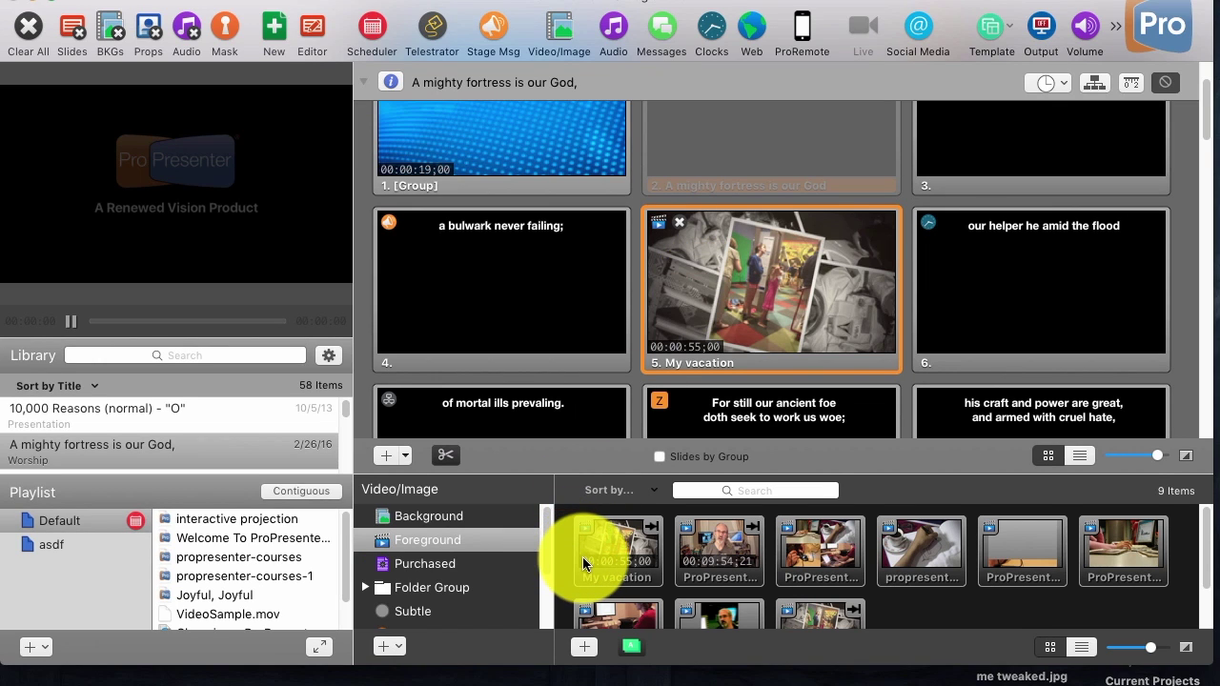
Step: Insert the My vacation foreground video as a separate slide after slide 5, and delete that new slide
{"action": "left_click_drag", "start_coordinate": [583, 557], "coordinate": [908, 295]}
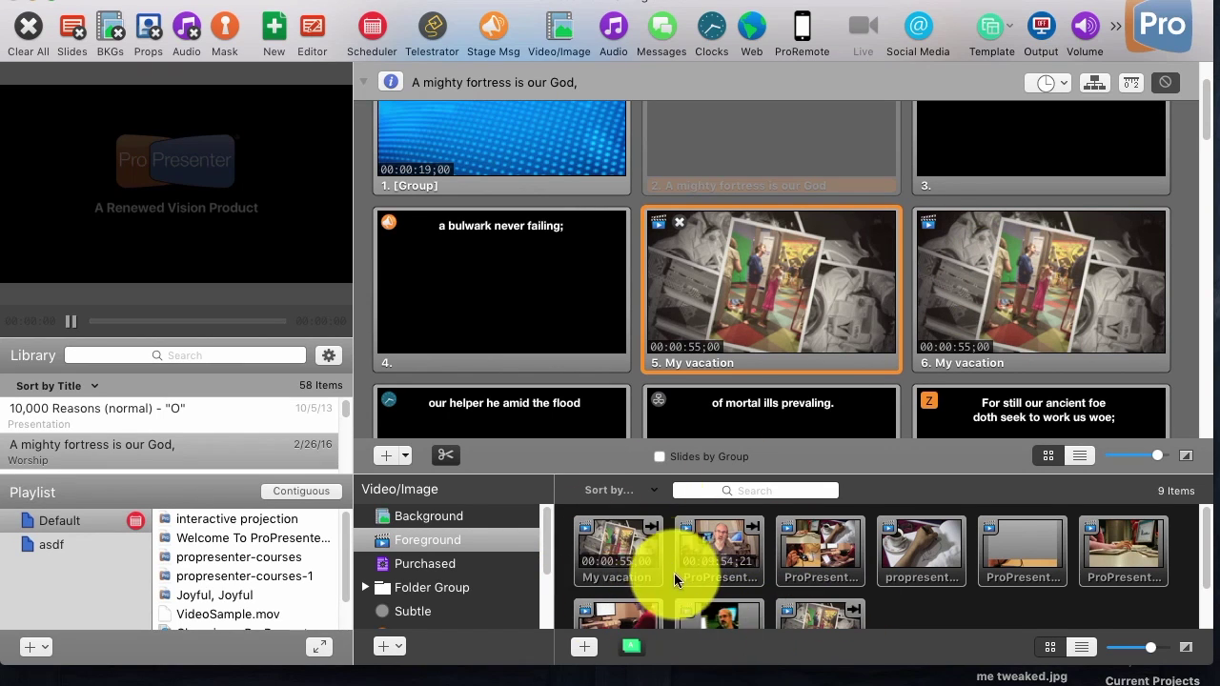
{"action": "right_click", "coordinate": [1068, 302]}
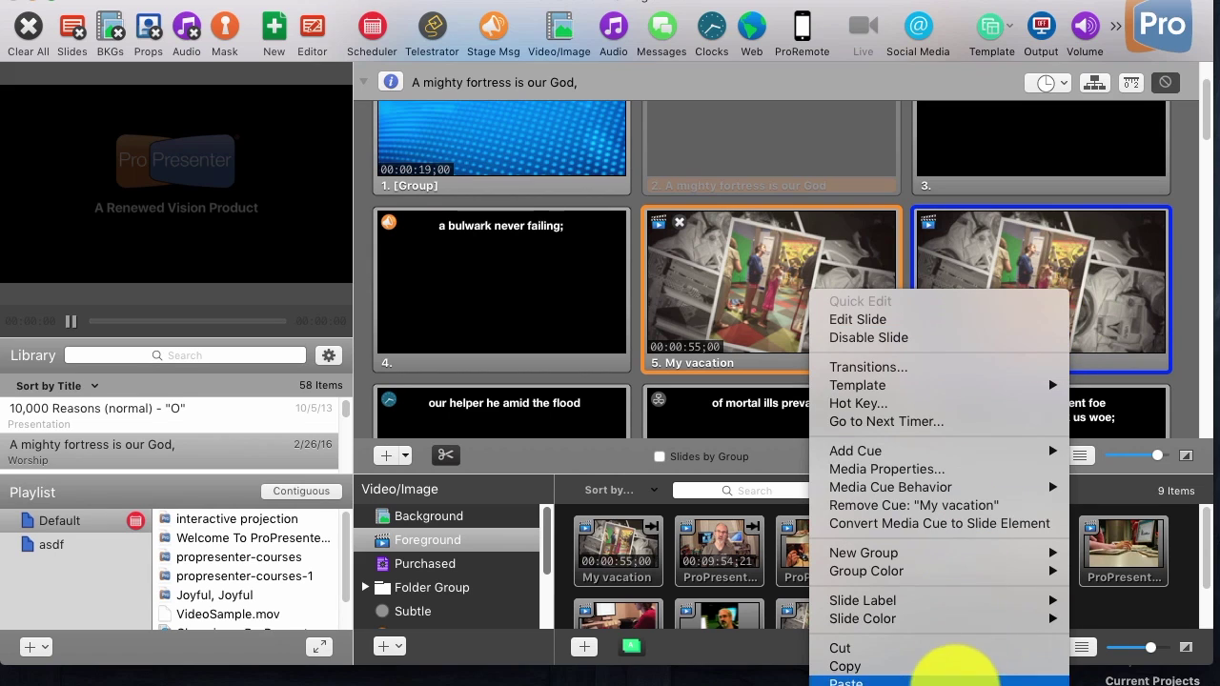
{"action": "left_click", "coordinate": [951, 681]}
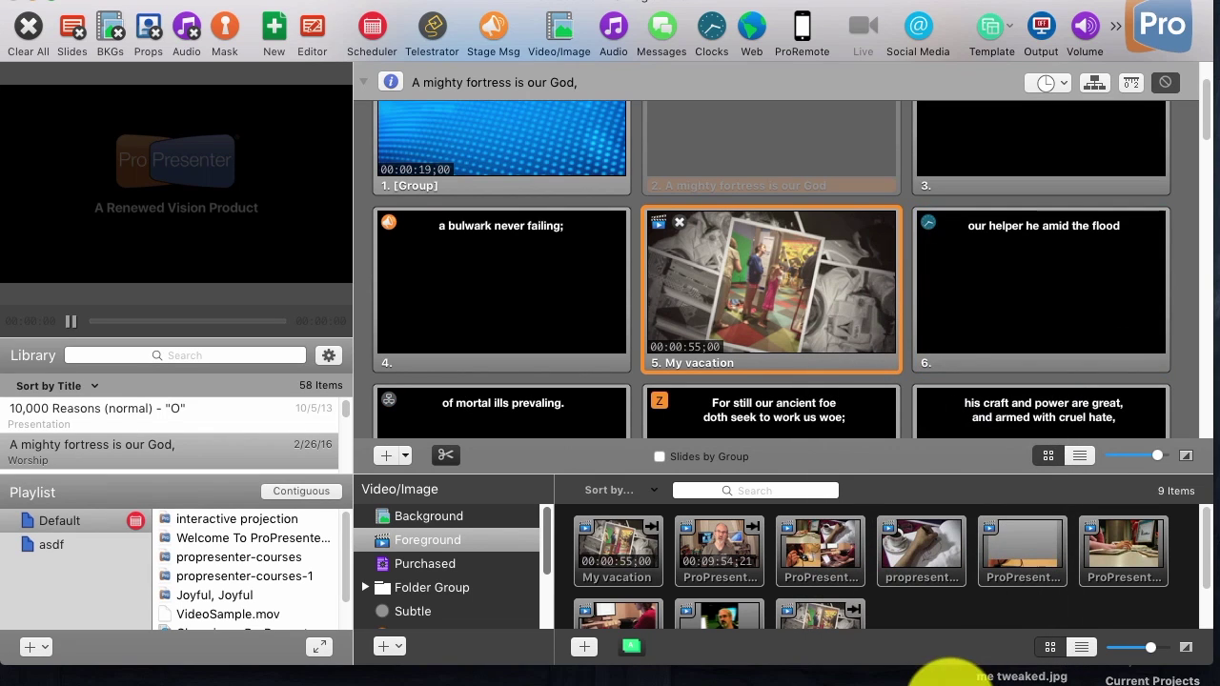
Step: Add the VideoSample background to the "our helper he amid the flood" slide and insert it as a separate slide after My vacation
{"action": "left_click", "coordinate": [429, 522]}
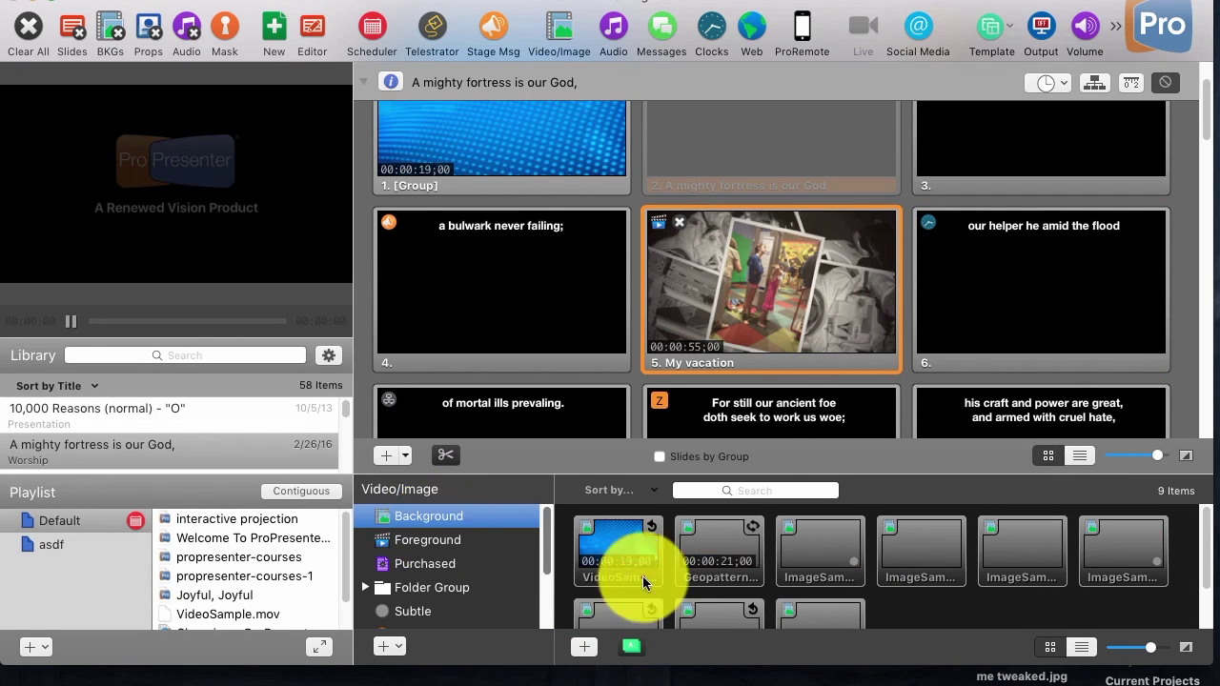
{"action": "left_click", "coordinate": [630, 570]}
{"action": "left_click_drag", "start_coordinate": [627, 563], "coordinate": [1011, 308]}
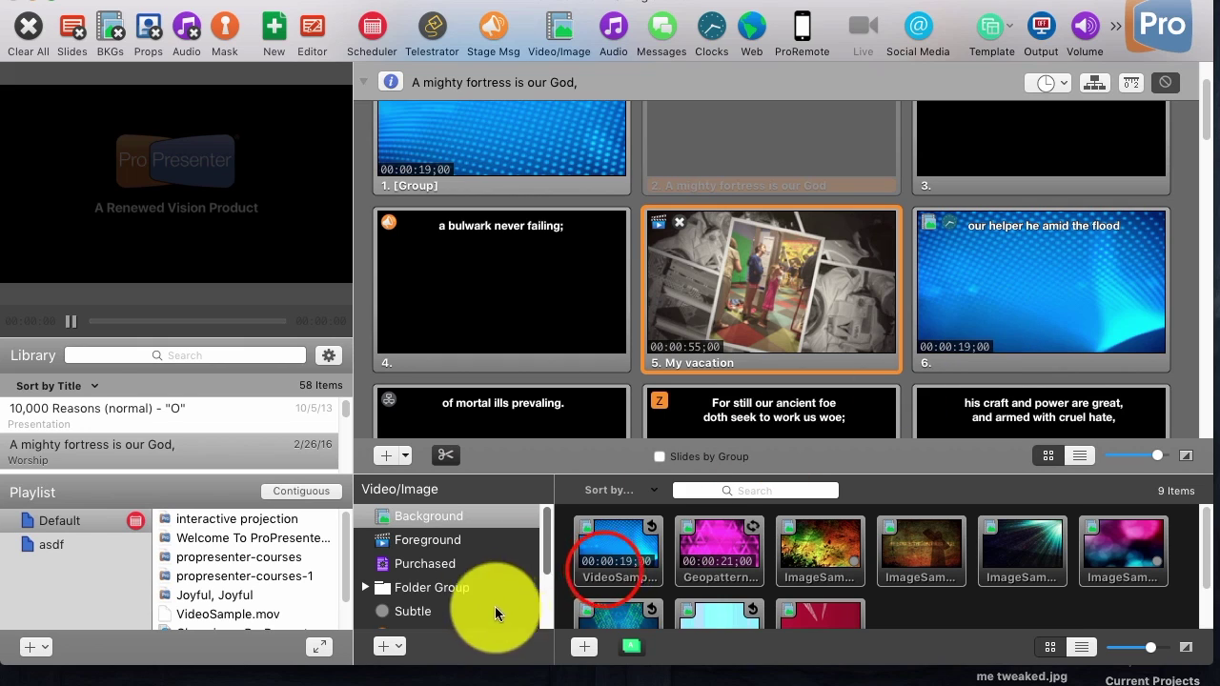
{"action": "left_click_drag", "start_coordinate": [604, 566], "coordinate": [886, 330]}
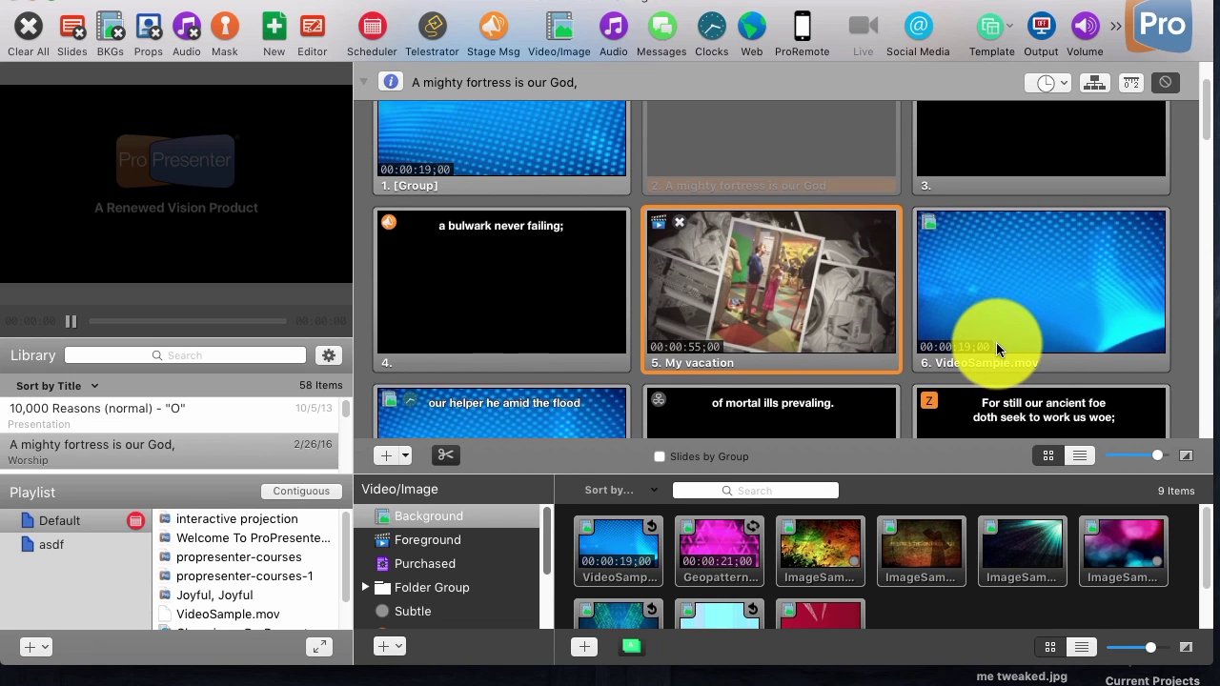
Step: Send slide 6, VideoSample.mov, live to see its background video play with the playback timeline
{"action": "scroll", "coordinate": [996, 342], "scroll_direction": "down", "scroll_amount": 3}
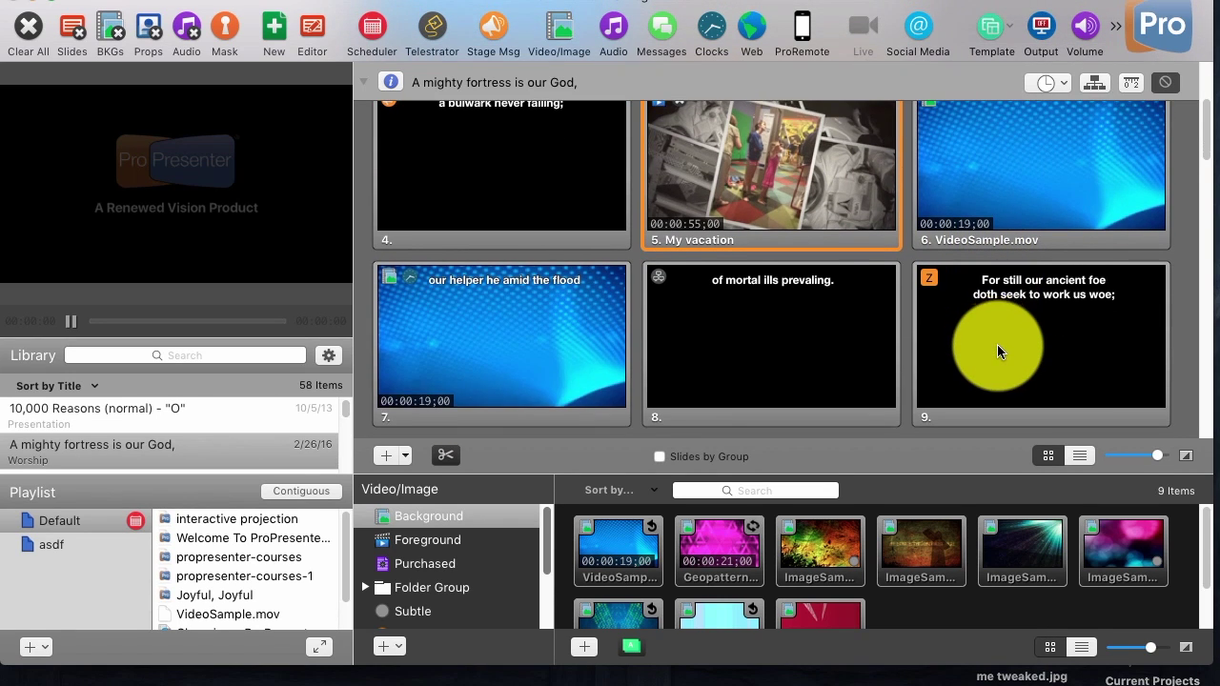
{"action": "scroll", "coordinate": [997, 344], "scroll_direction": "up", "scroll_amount": 2}
{"action": "left_click_drag", "start_coordinate": [958, 211], "coordinate": [910, 212]}
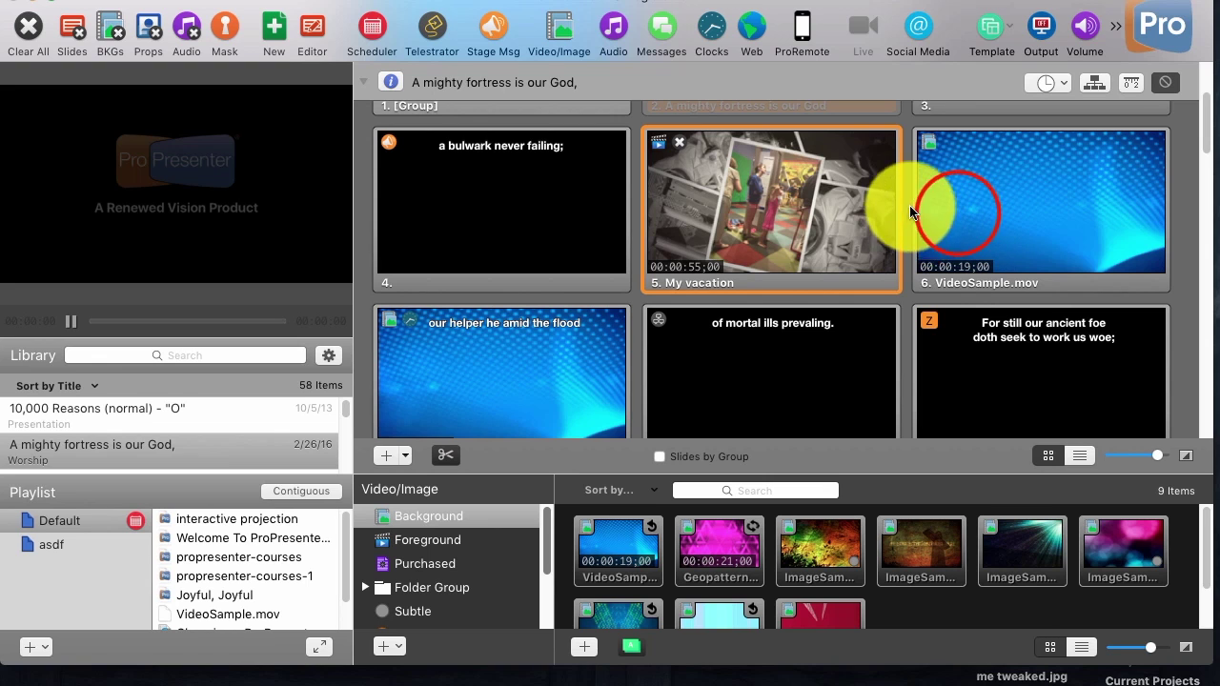
{"action": "left_click", "coordinate": [956, 212]}
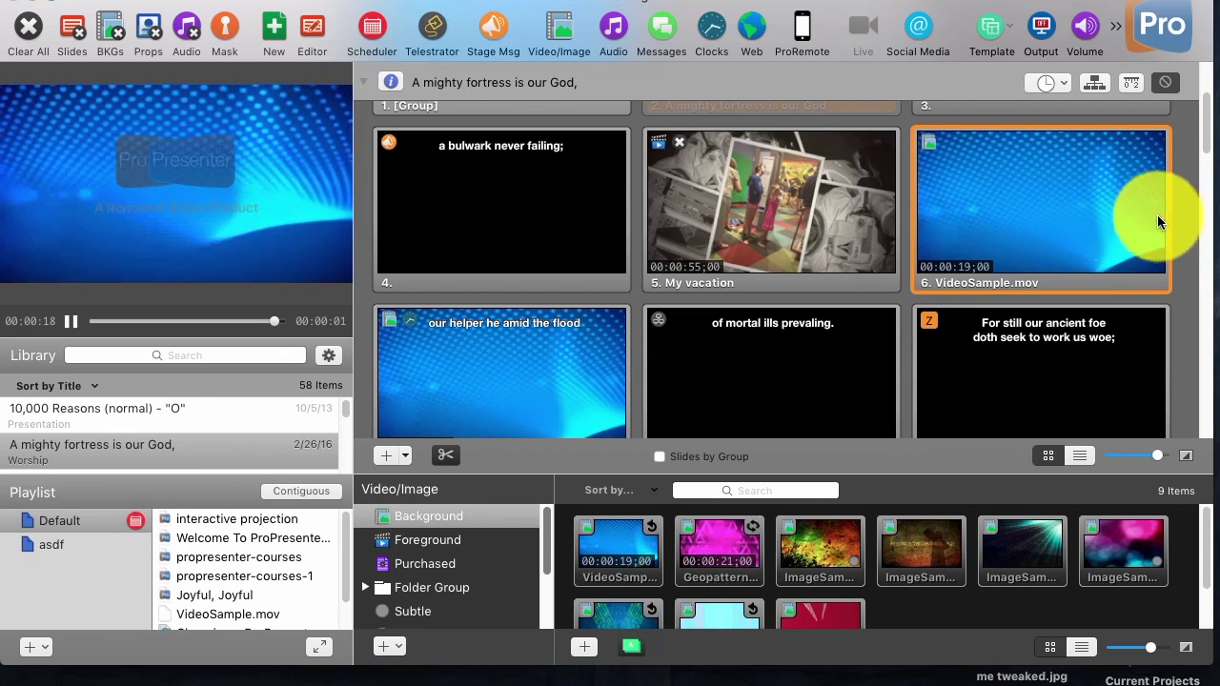
Step: Convert the media cue on slide 6, VideoSample.mov, to a slide element and send the slide live
{"action": "right_click", "coordinate": [1078, 200]}
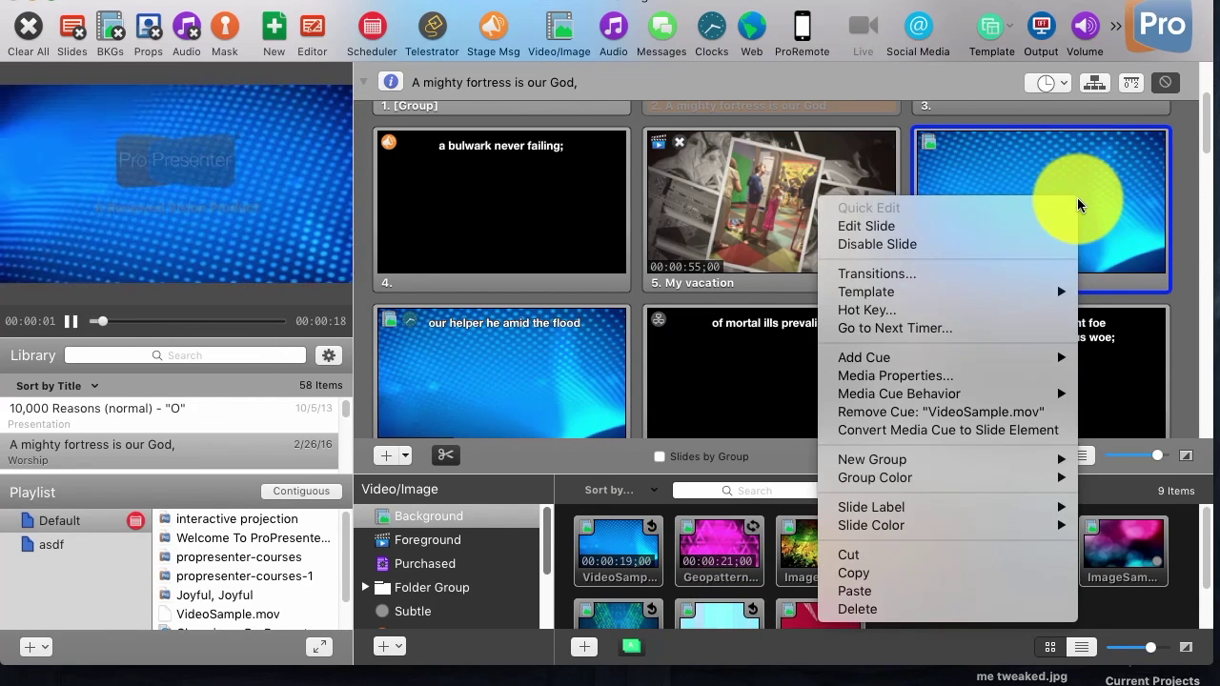
{"action": "left_click", "coordinate": [908, 431]}
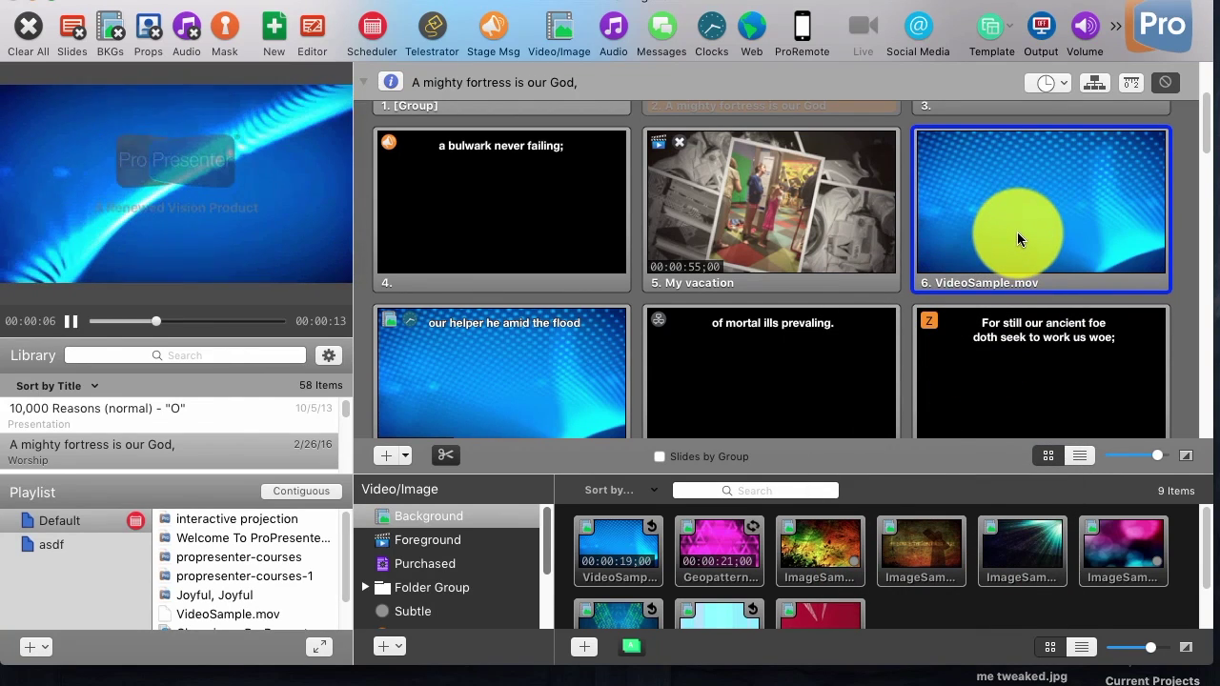
{"action": "left_click", "coordinate": [1017, 231]}
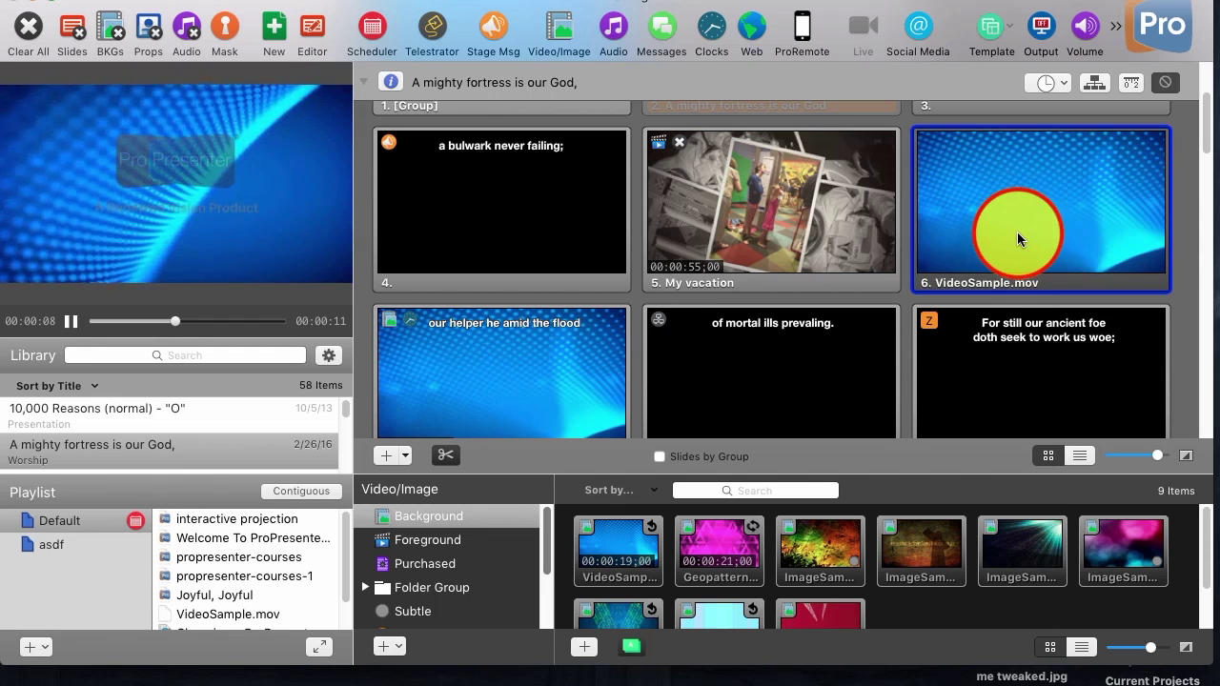
Step: Trigger slide 8, slide 6 and the "a bulwark never failing;" slide in turn to compare the live output
{"action": "left_click", "coordinate": [794, 385]}
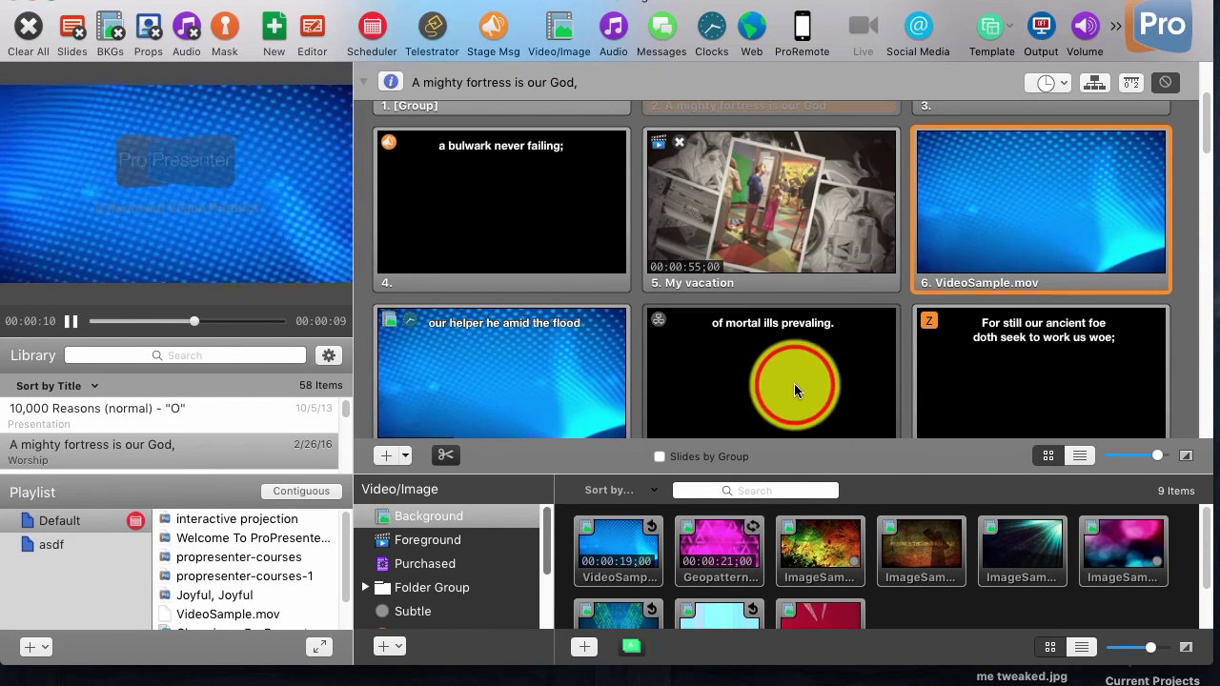
{"action": "left_click", "coordinate": [1022, 225]}
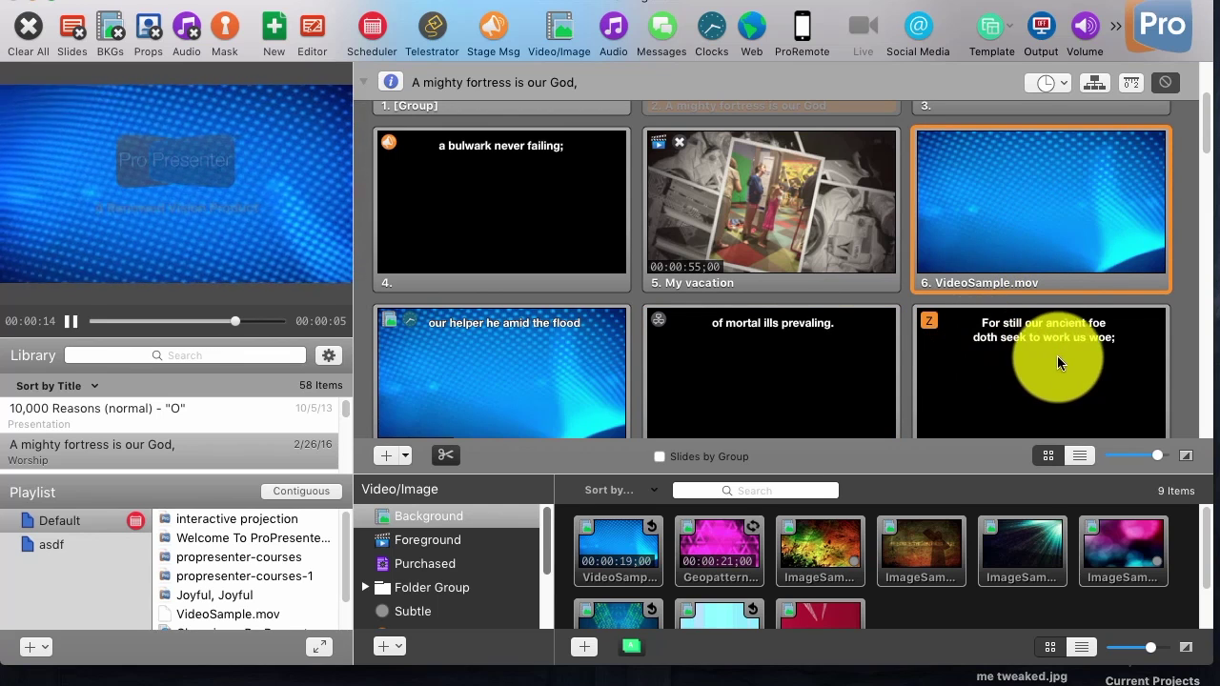
{"action": "left_click", "coordinate": [470, 148]}
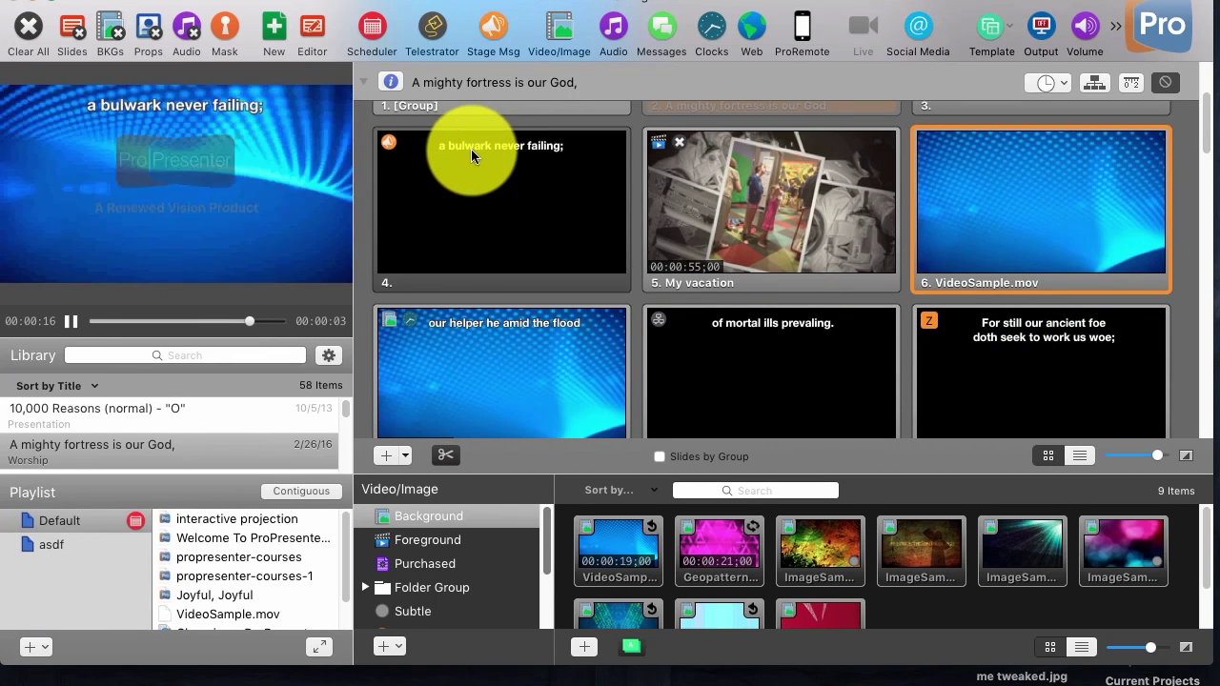
Step: Edit slide 6, VideoSample.mov, to delete its video element, and return to the slide overview
{"action": "left_click", "coordinate": [1080, 179]}
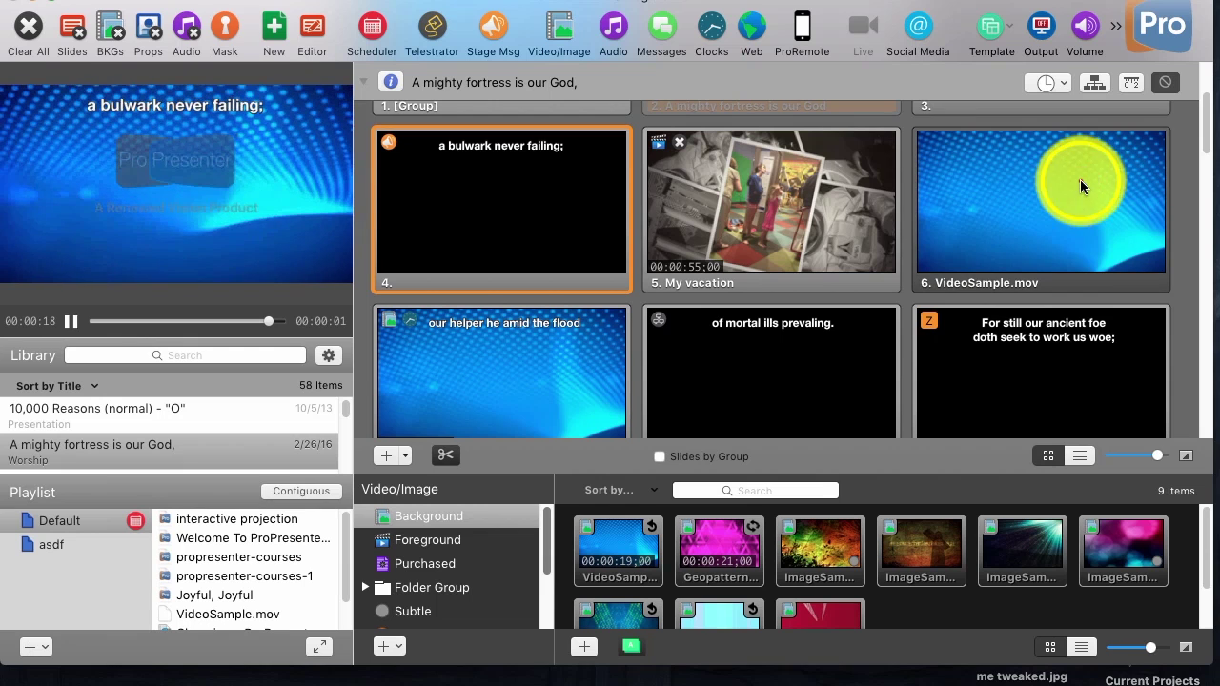
{"action": "right_click", "coordinate": [1080, 179]}
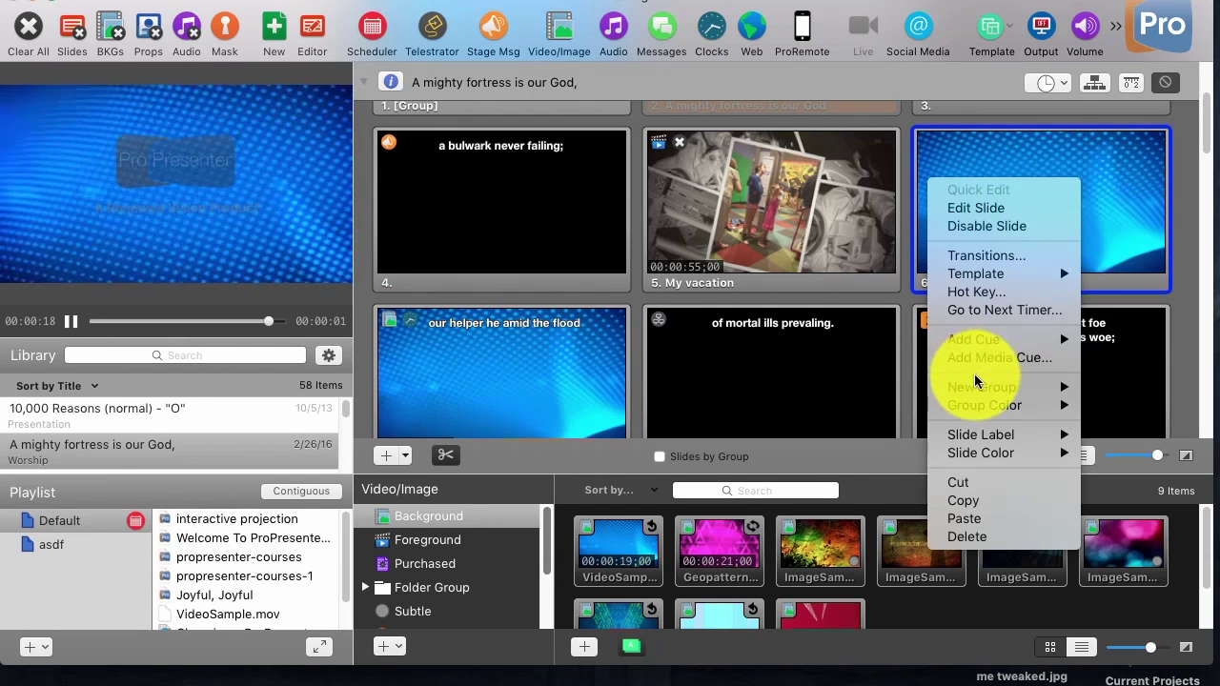
{"action": "mouse_move", "coordinate": [991, 339]}
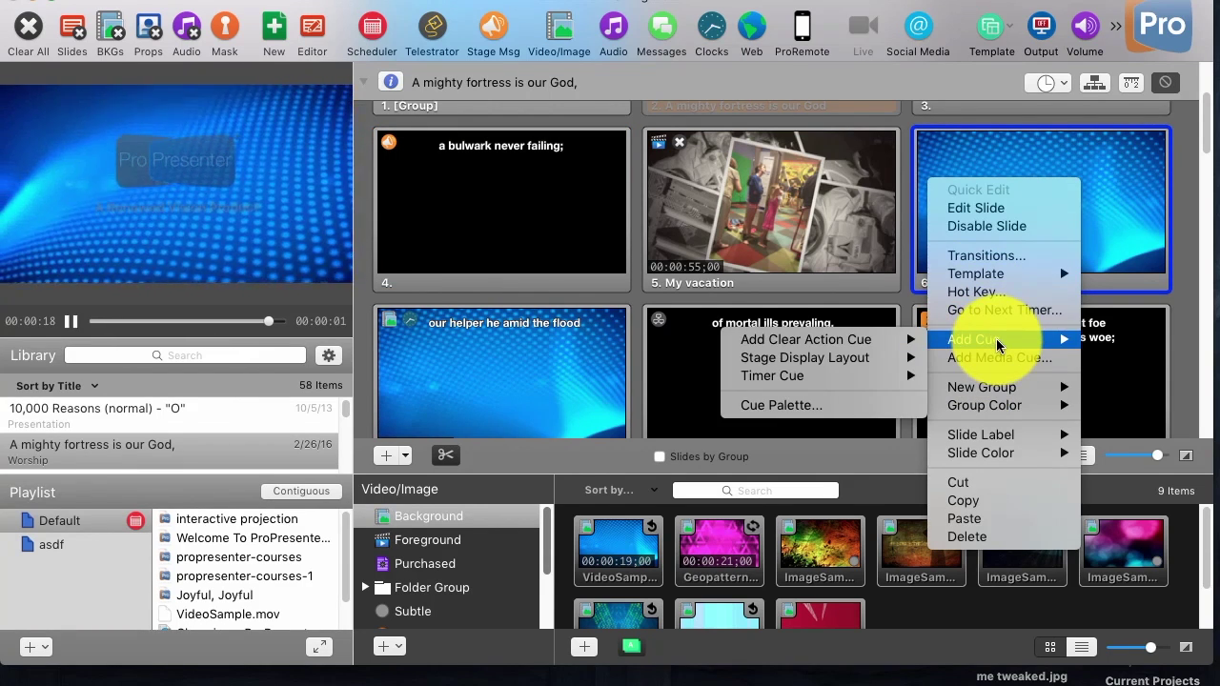
{"action": "left_click", "coordinate": [991, 207]}
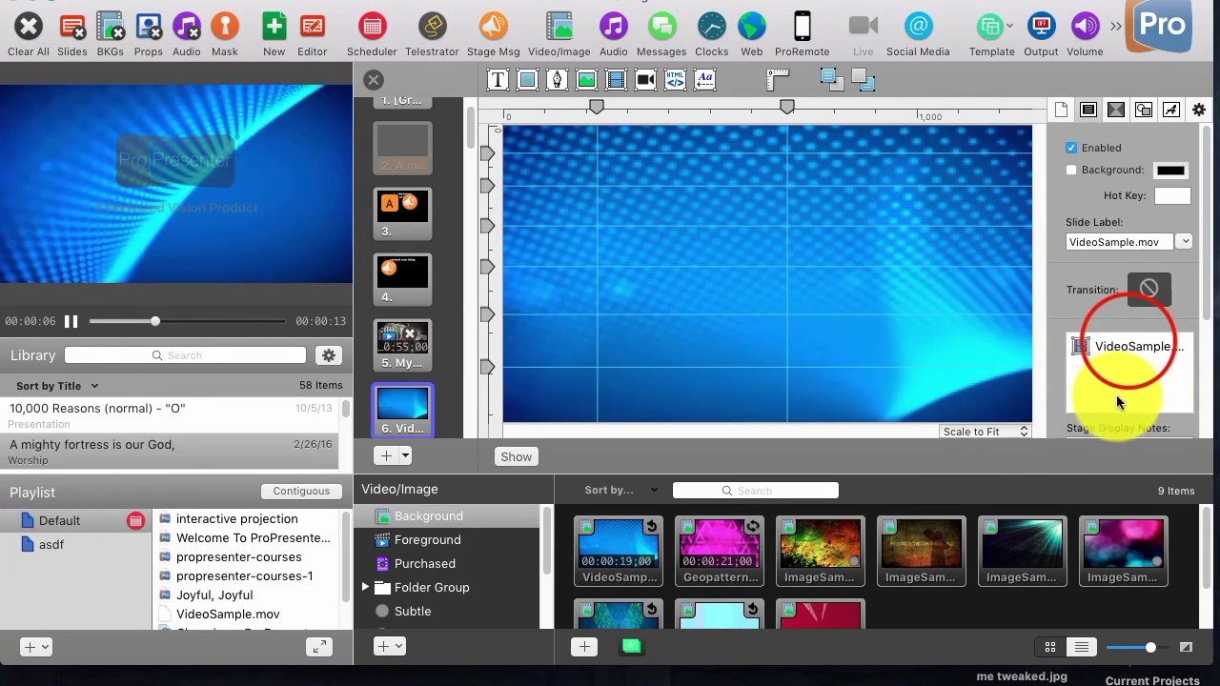
{"action": "left_click", "coordinate": [1132, 356]}
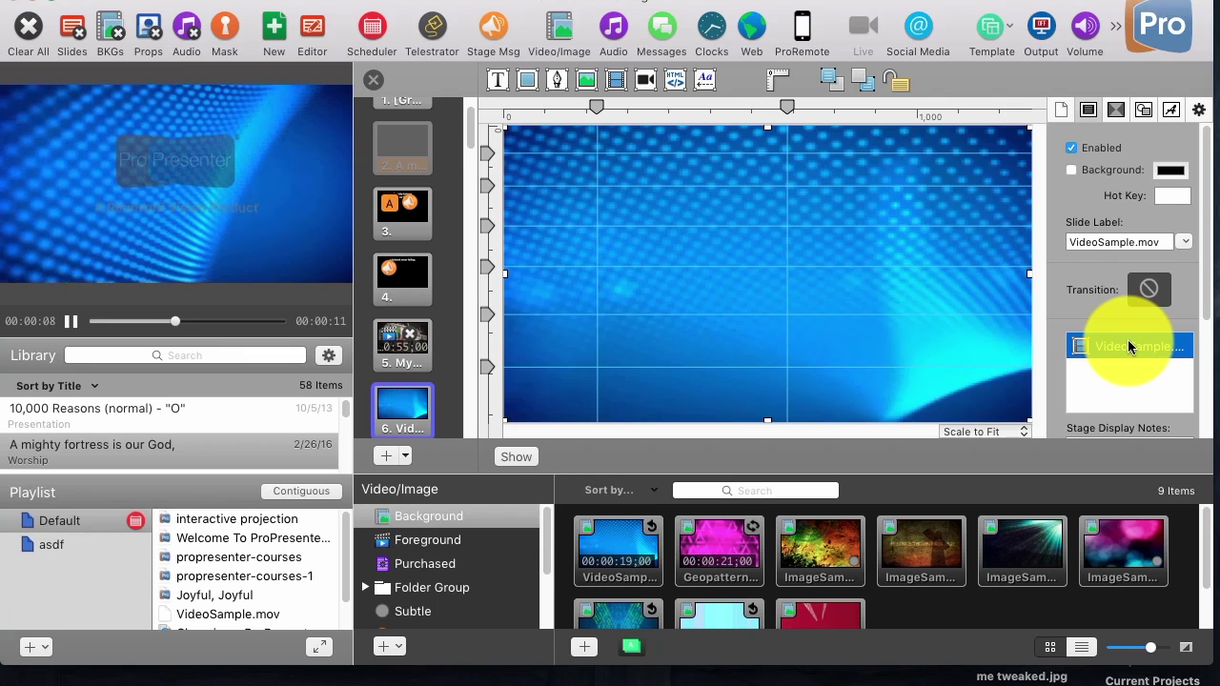
{"action": "key", "text": "Delete"}
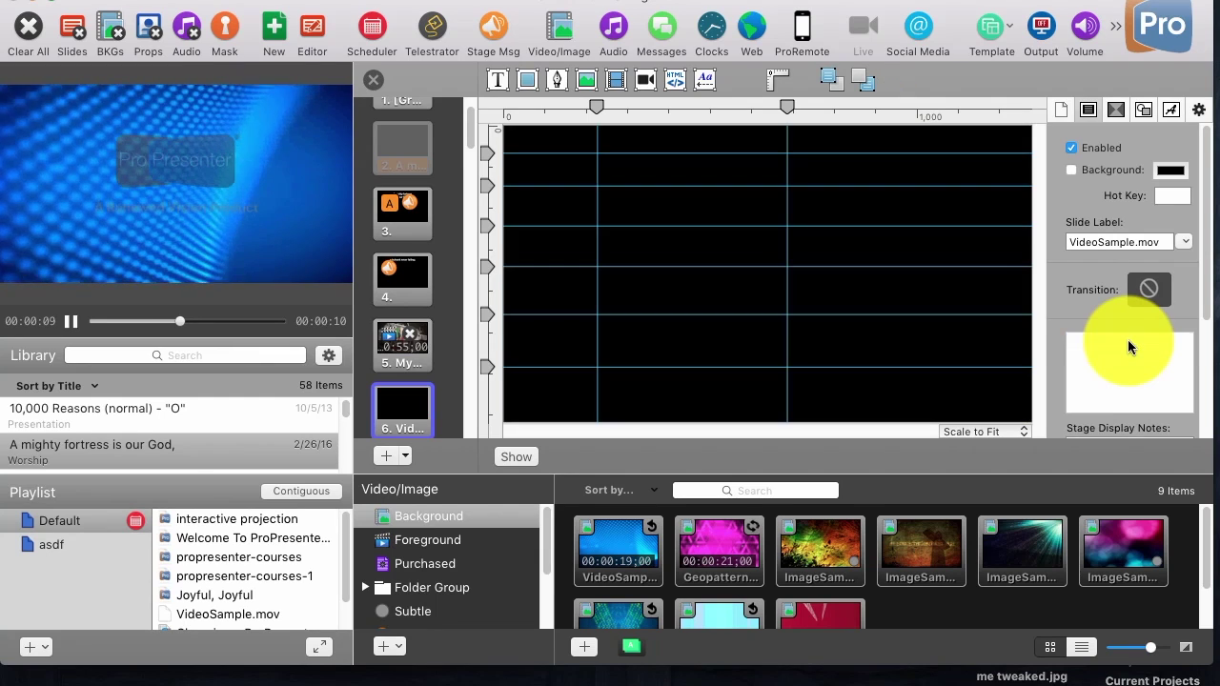
{"action": "left_click", "coordinate": [374, 79]}
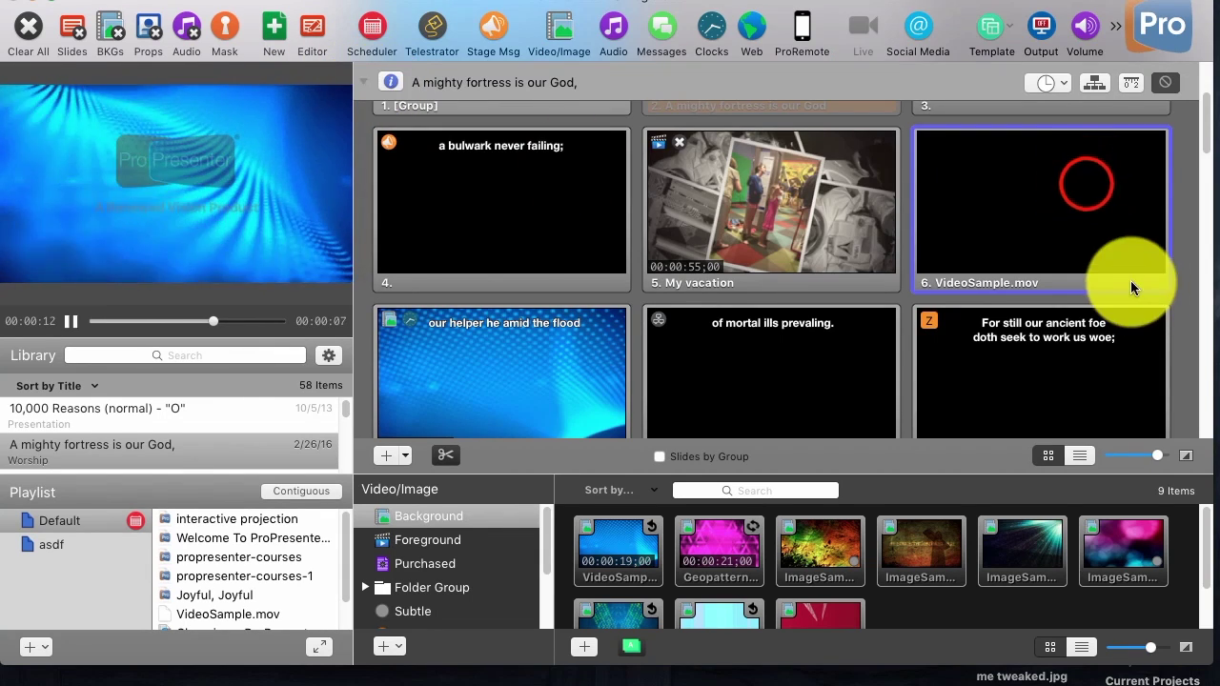
Step: Send the emptied slide 6 live to check its output, and look through the slide's available options
{"action": "left_click", "coordinate": [1085, 182]}
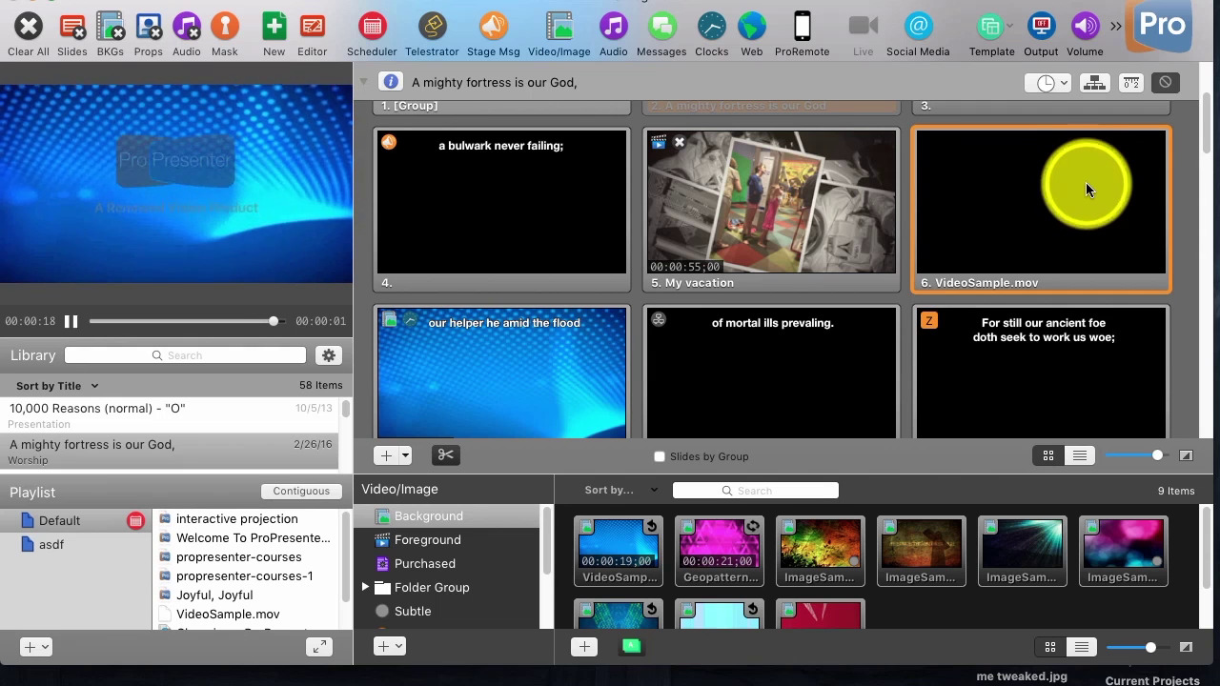
{"action": "right_click", "coordinate": [1085, 182]}
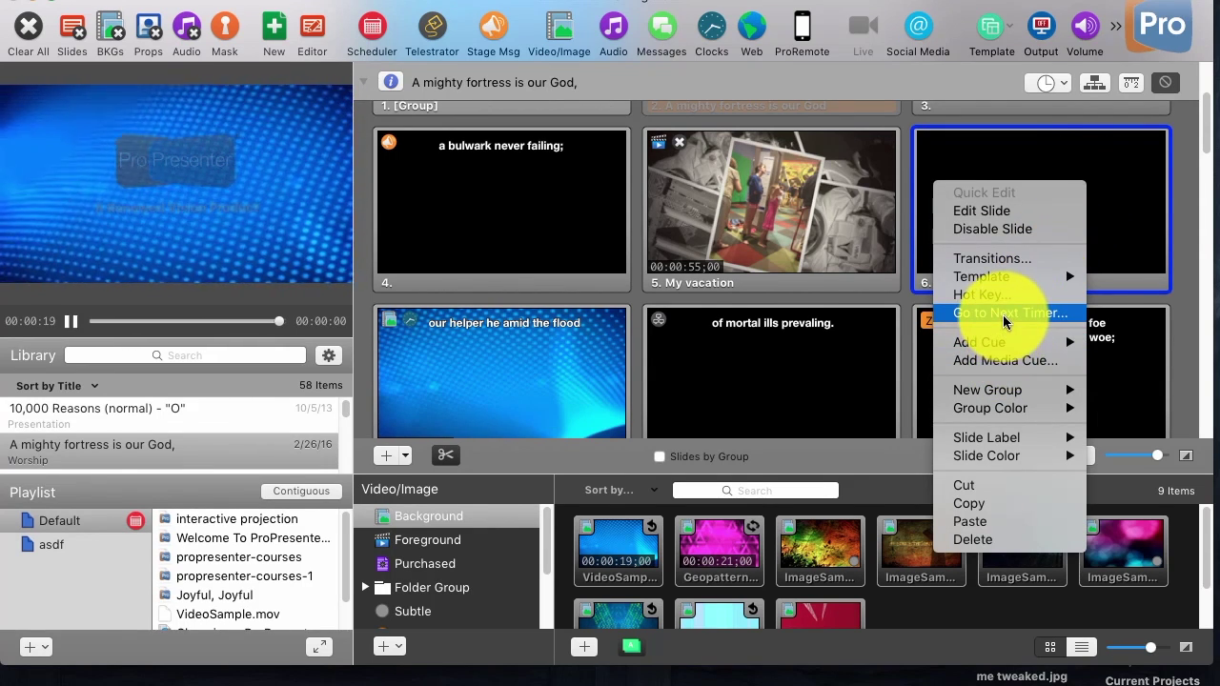
{"action": "left_click", "coordinate": [904, 325]}
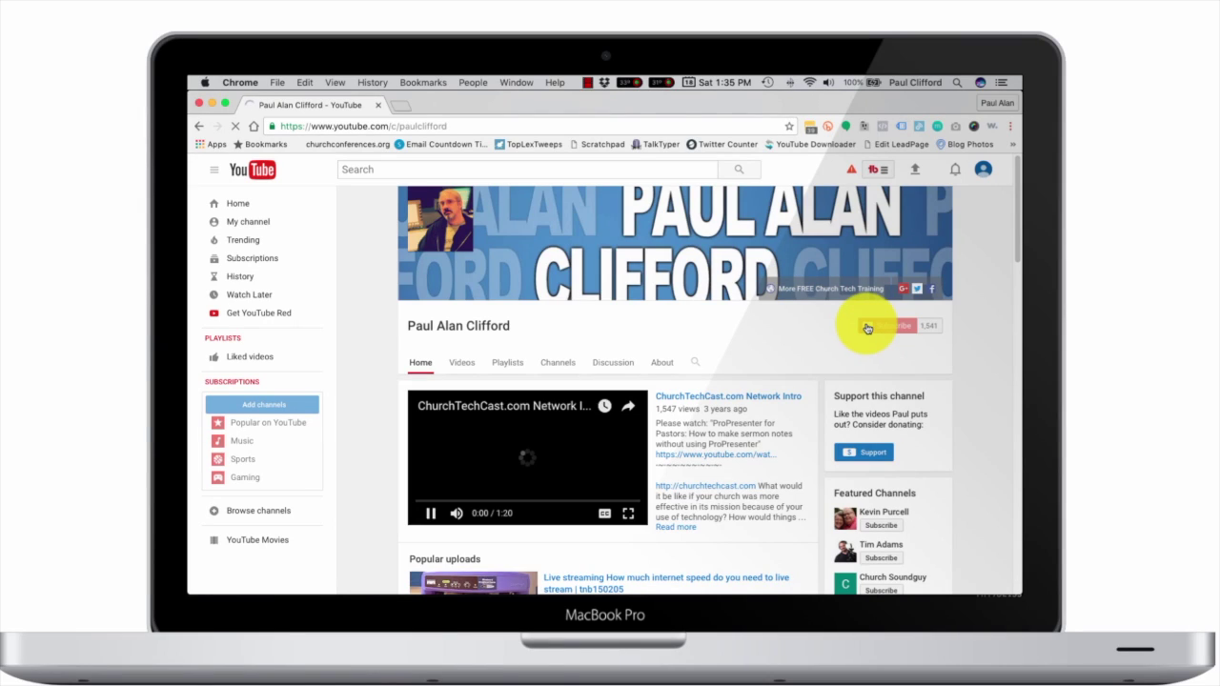
Step: Switch to the YouTube channel page in Chrome, subscribe to the channel and open its notification settings
{"action": "left_click", "coordinate": [877, 326]}
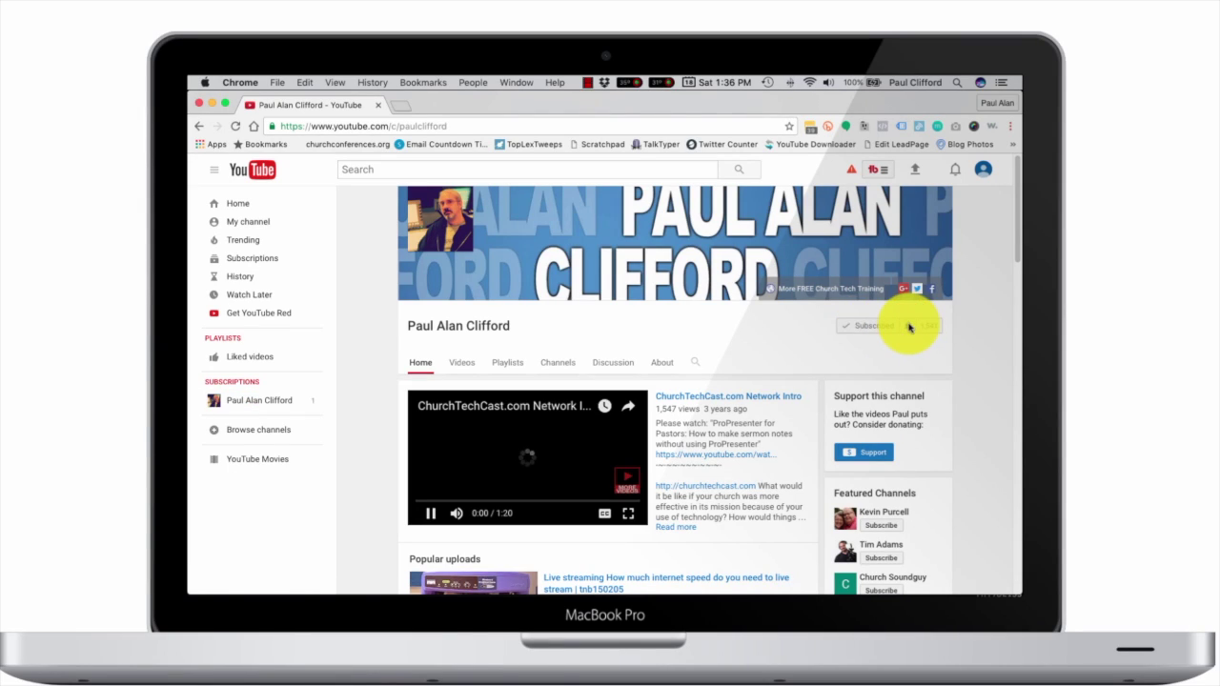
{"action": "left_click", "coordinate": [910, 327]}
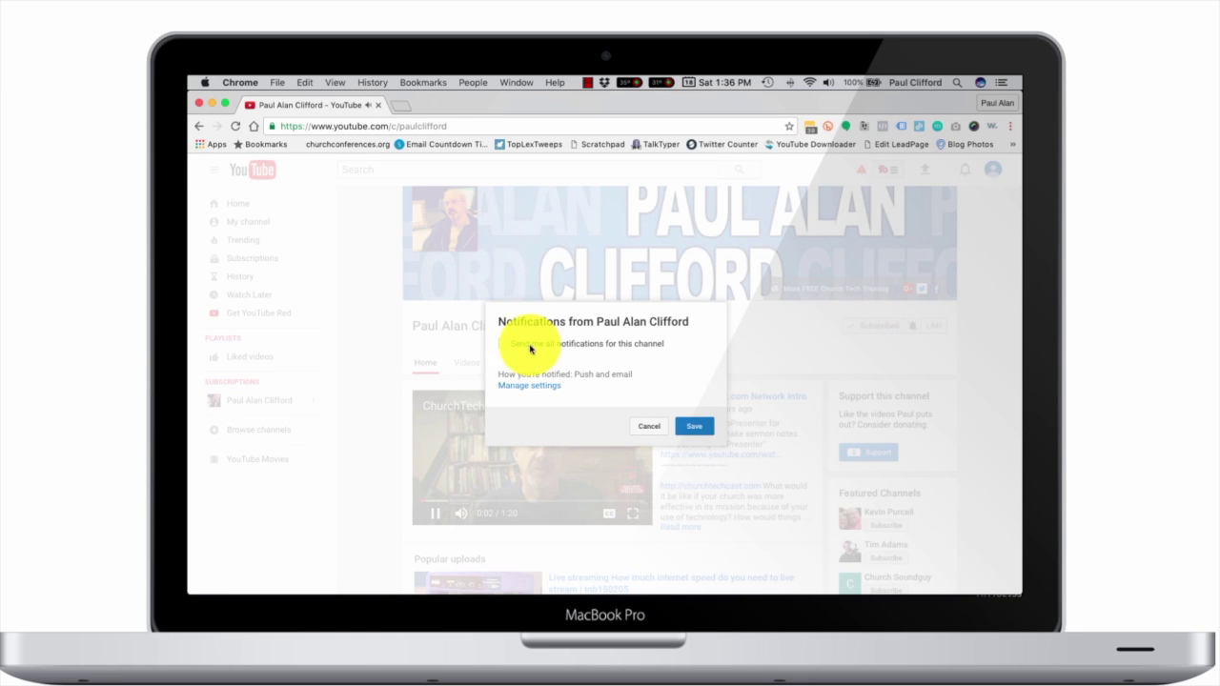